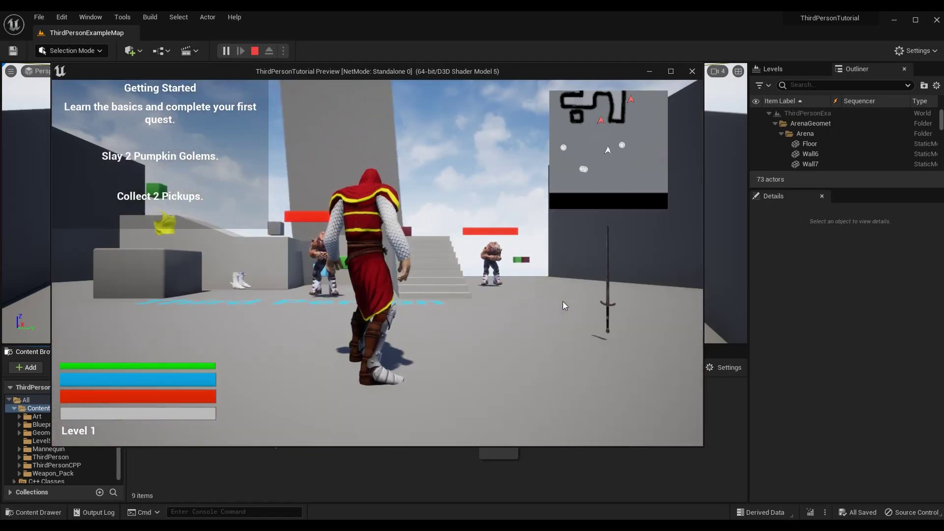
# Step: Playtest the level by walking the character across the floor and up the stairs, ending the play session there
pyautogui.click(562, 301)
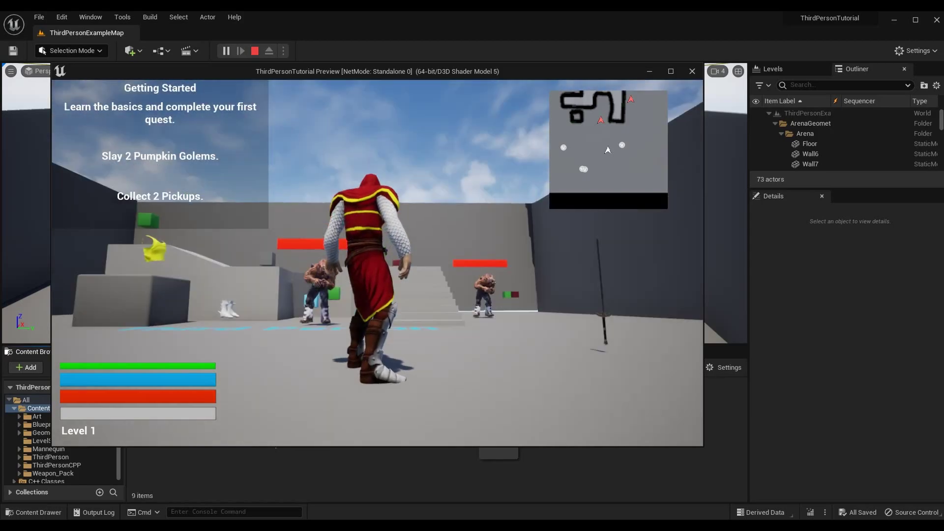
pyautogui.press('w')
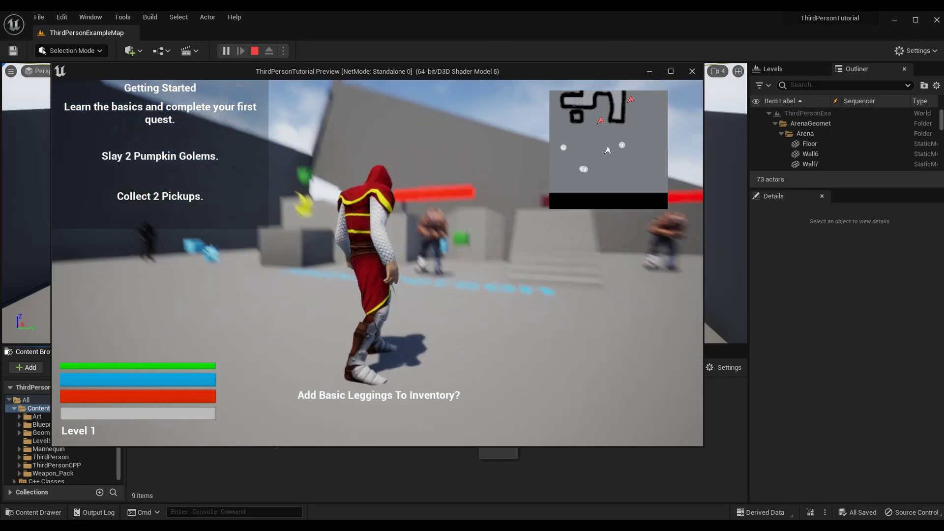
pyautogui.press('w')
pyautogui.press('w')
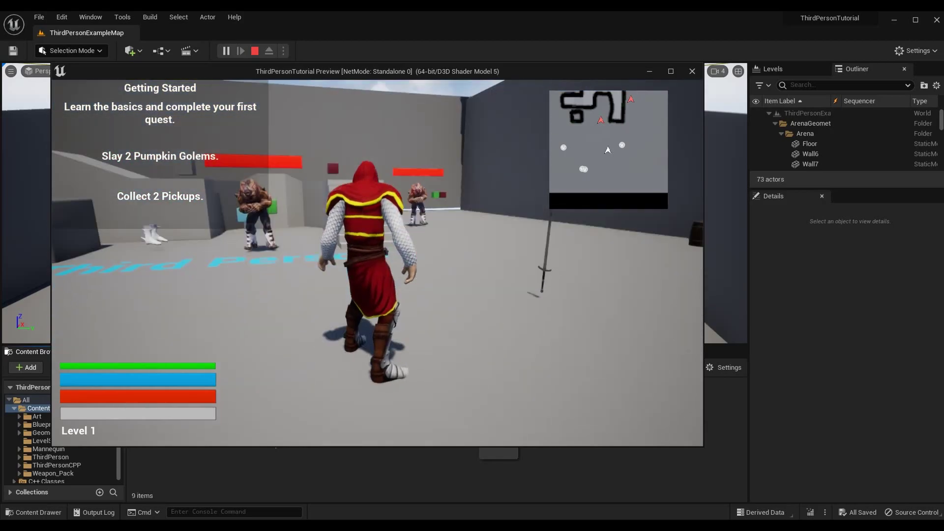
pyautogui.press('w')
pyautogui.press('d')
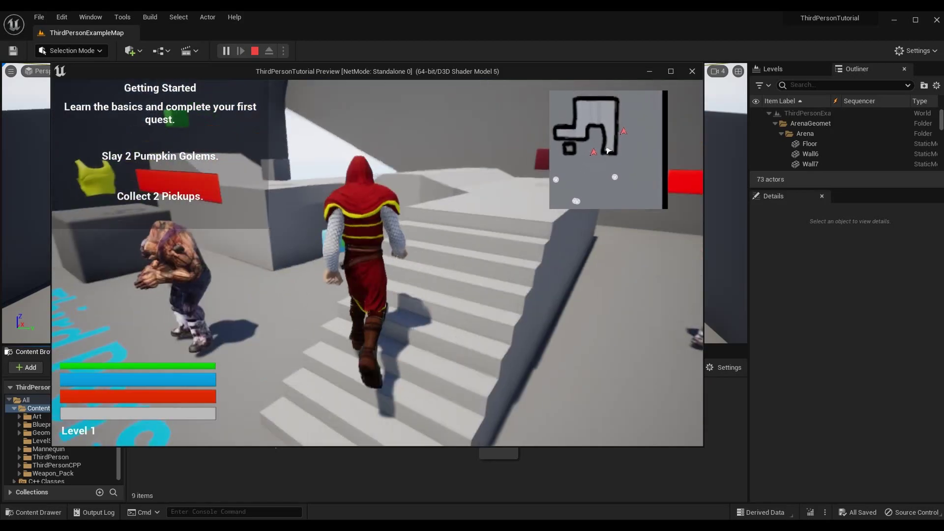
pyautogui.press('Escape')
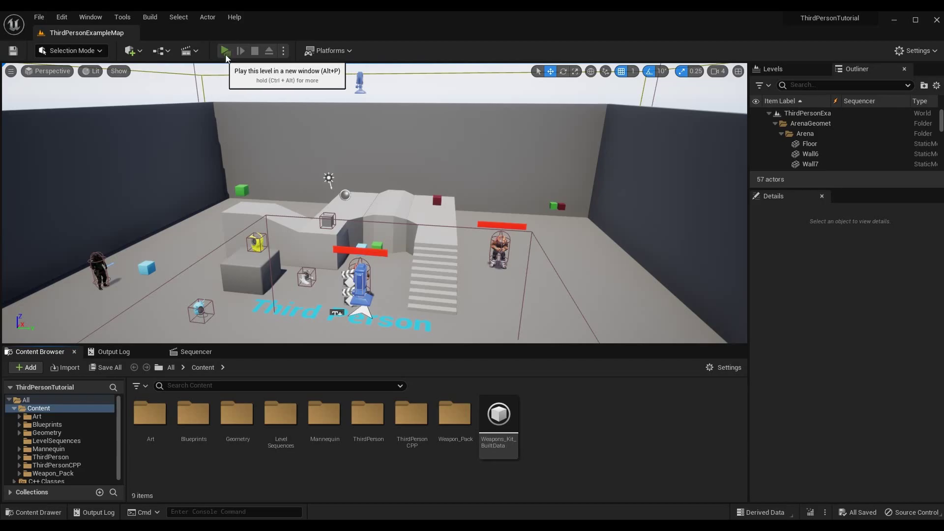
# Step: Start a new play session and run the character over the stairs and raised platforms, collecting one pickup
pyautogui.click(227, 49)
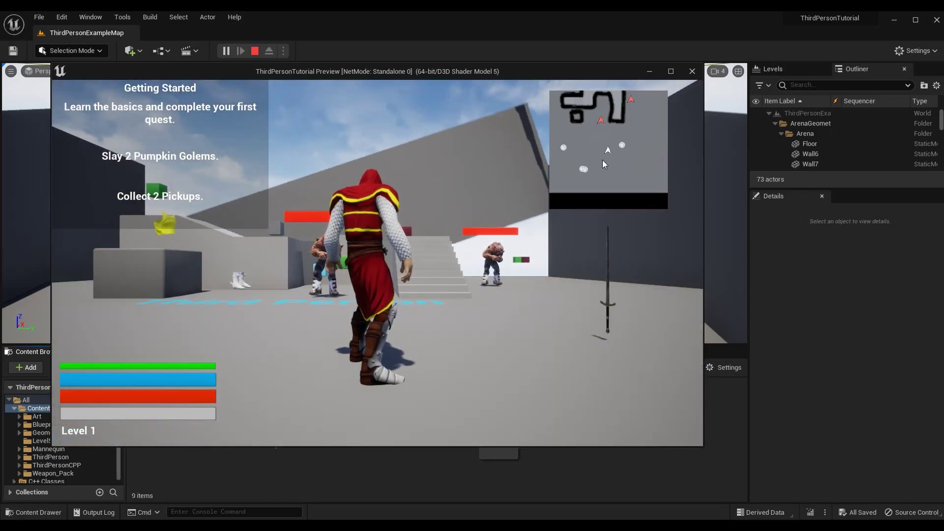
pyautogui.click(531, 177)
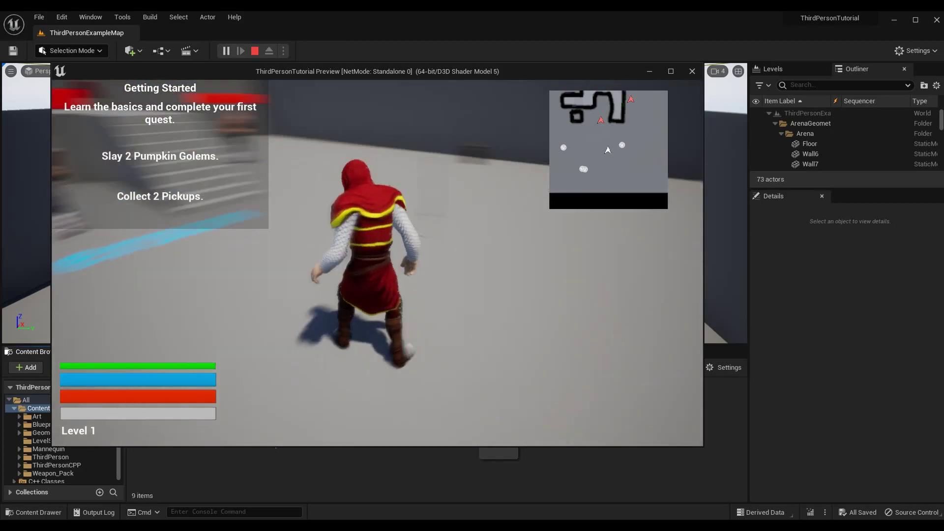
pyautogui.press('w')
pyautogui.press('w')
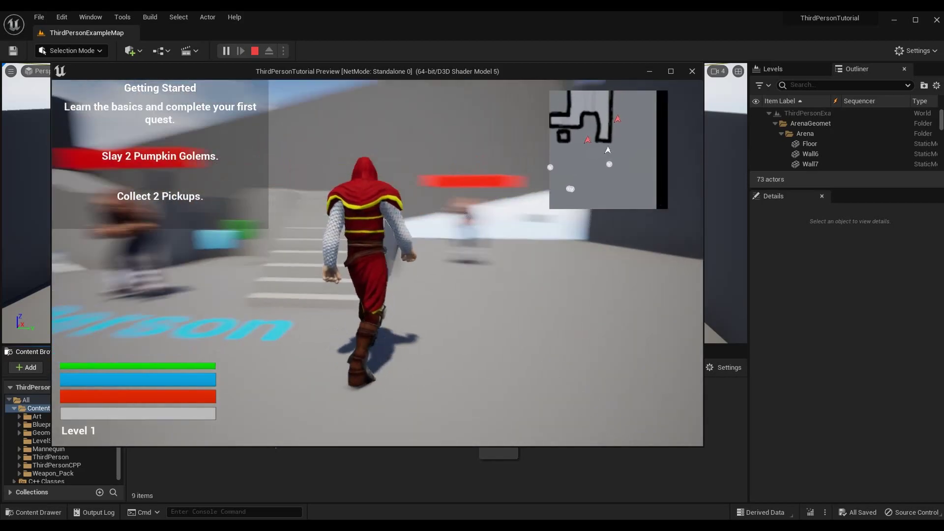
pyautogui.press('w')
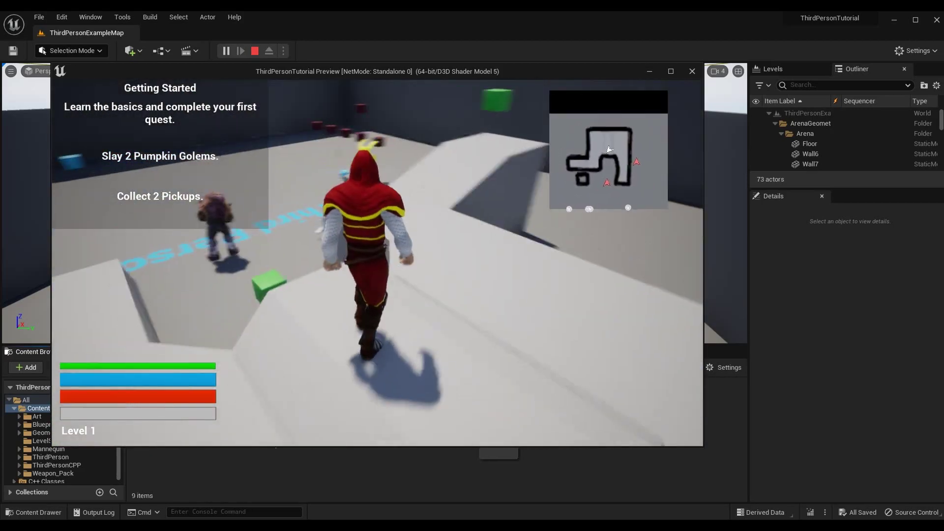
pyautogui.press('w')
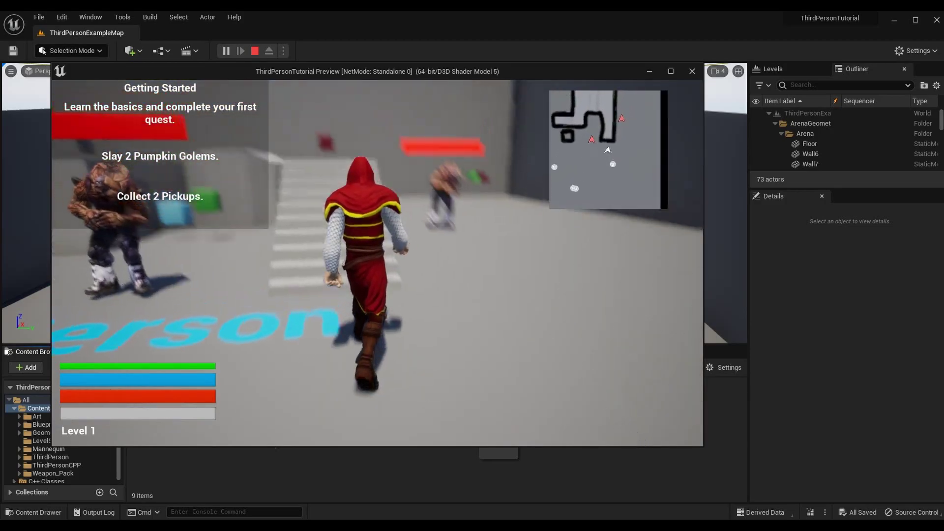
pyautogui.press('w')
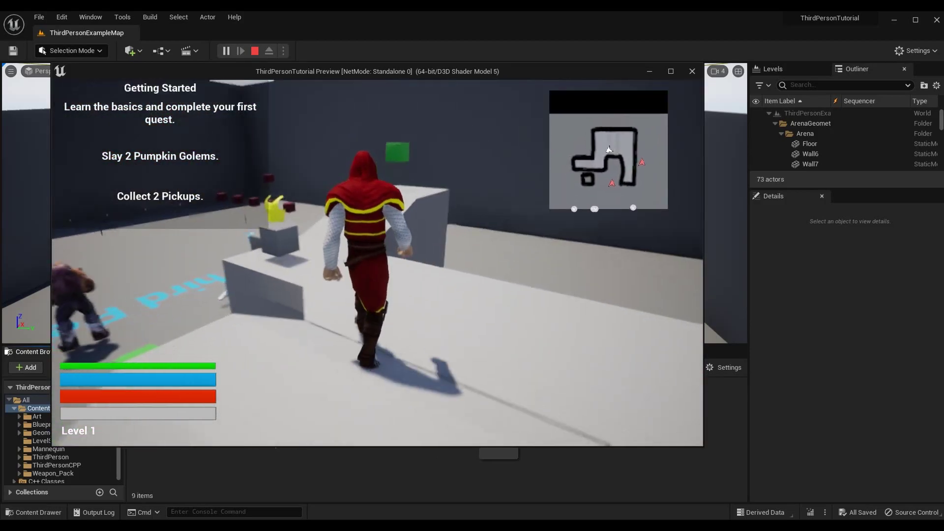
pyautogui.press('w')
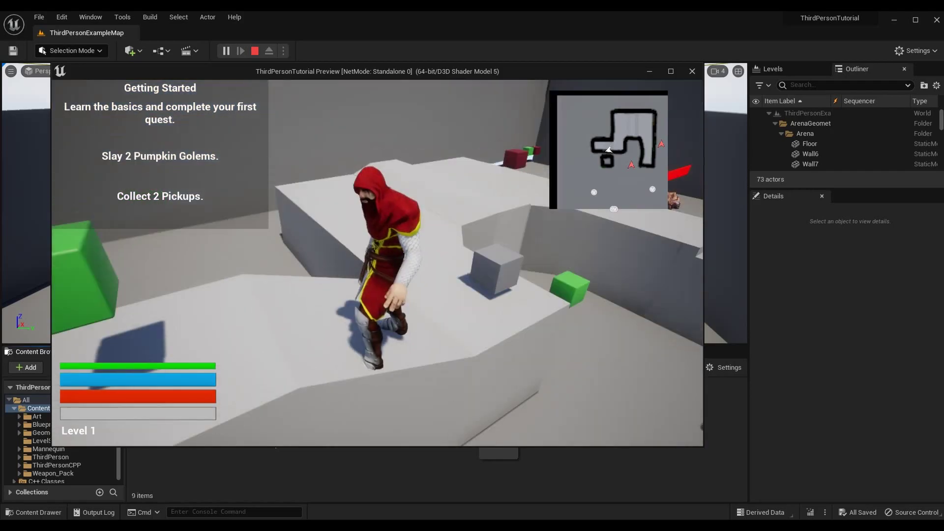
pyautogui.press('w')
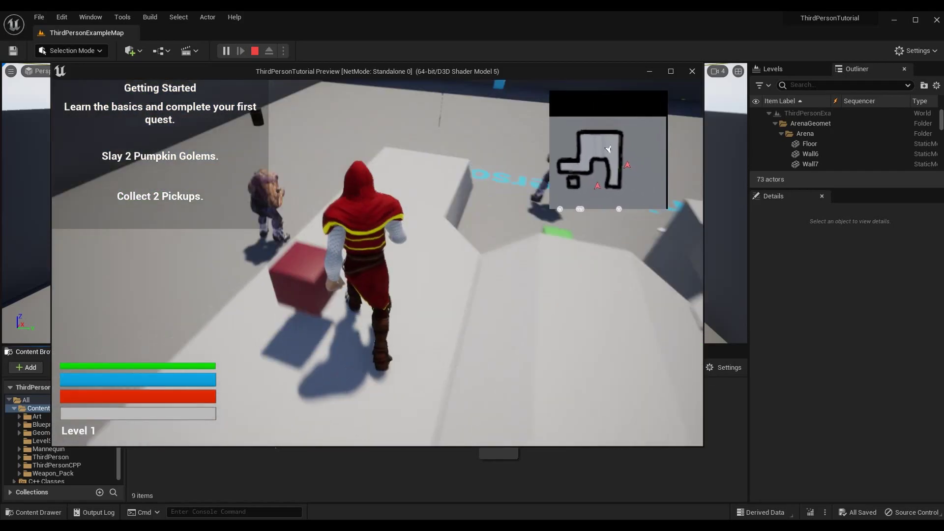
pyautogui.press('w')
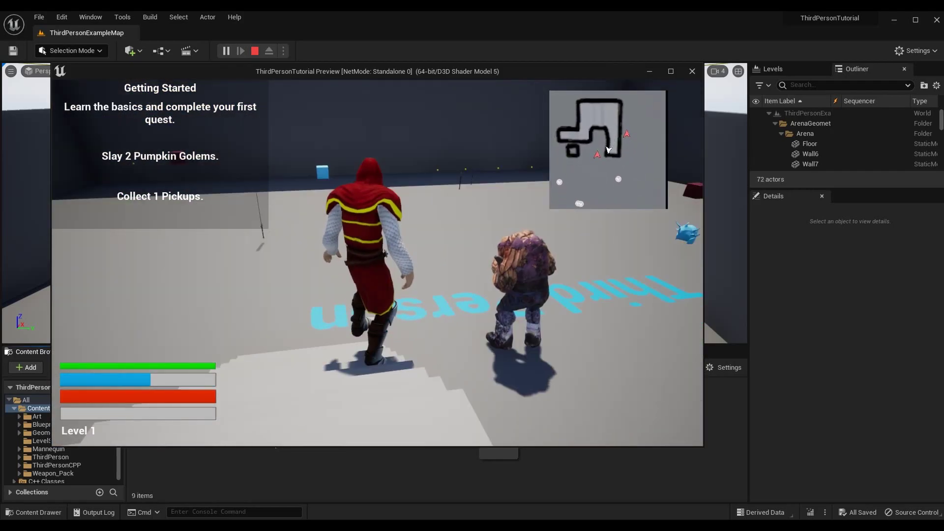
# Step: Run the character down to the floor lettering, past both golems, and back up onto the raised platform
pyautogui.press('w')
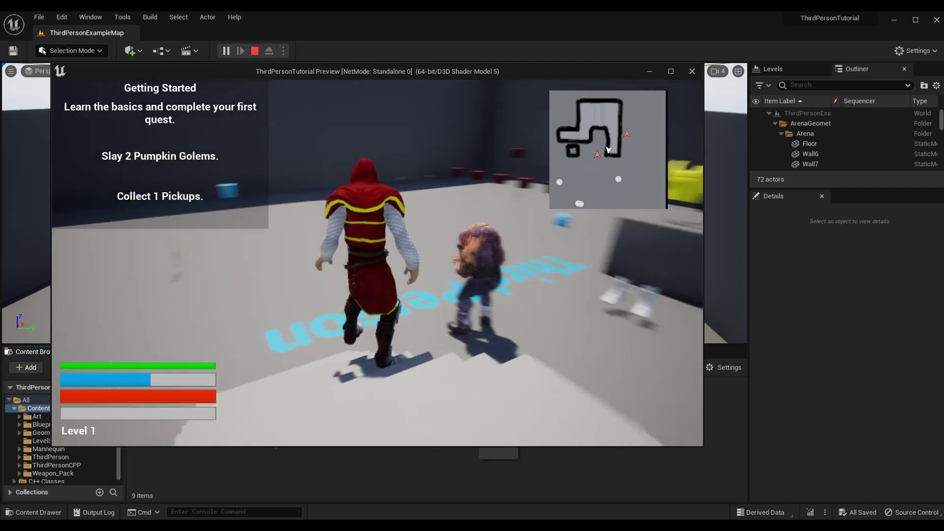
pyautogui.press('w')
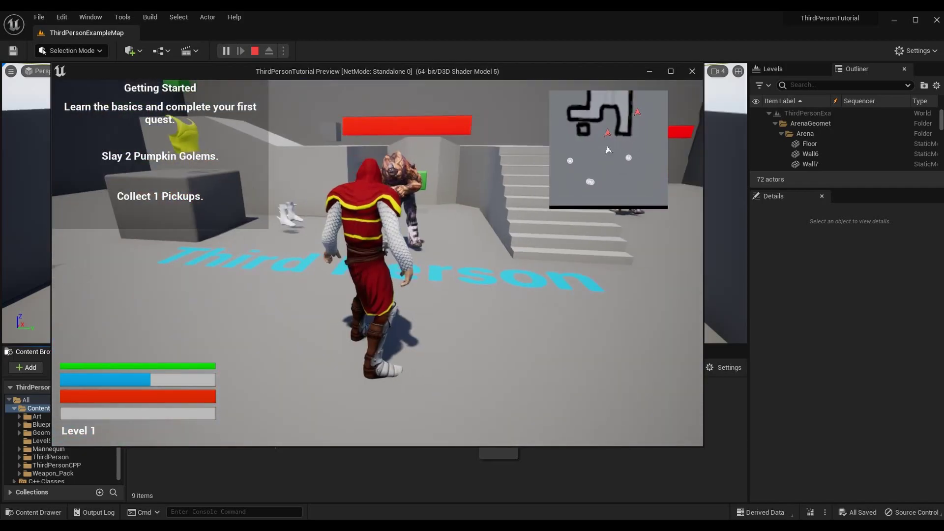
pyautogui.press('w')
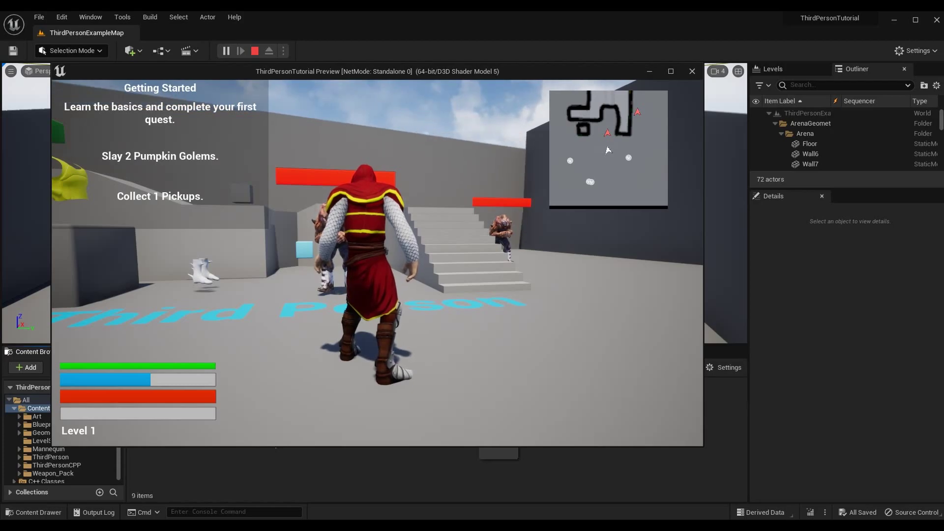
pyautogui.press('w')
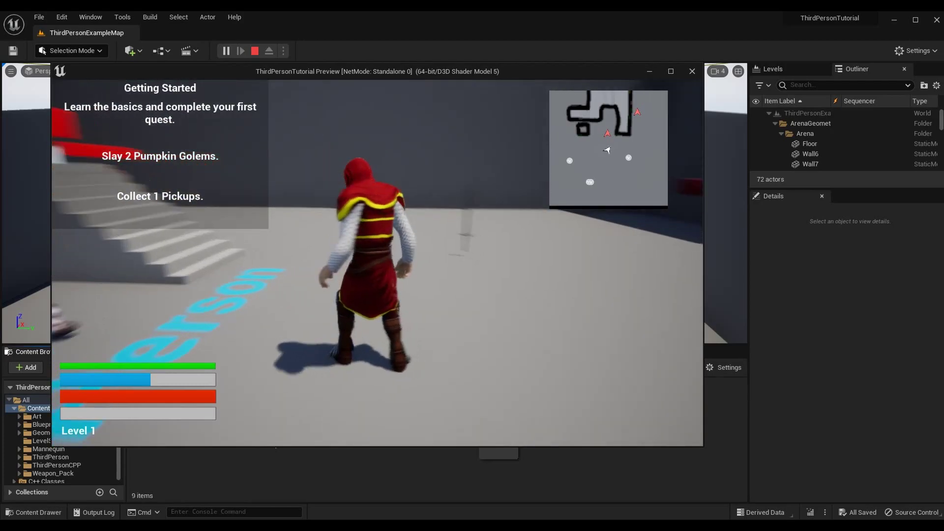
pyautogui.press('w')
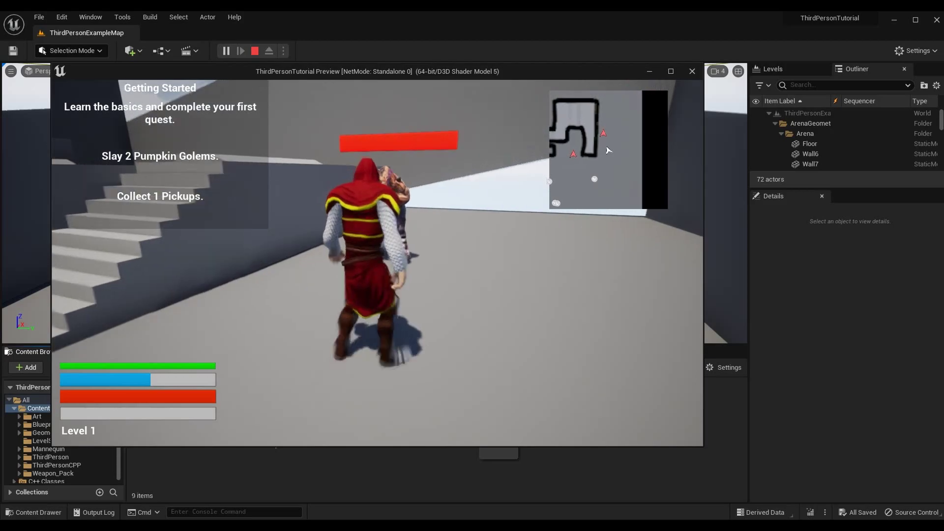
pyautogui.press('w')
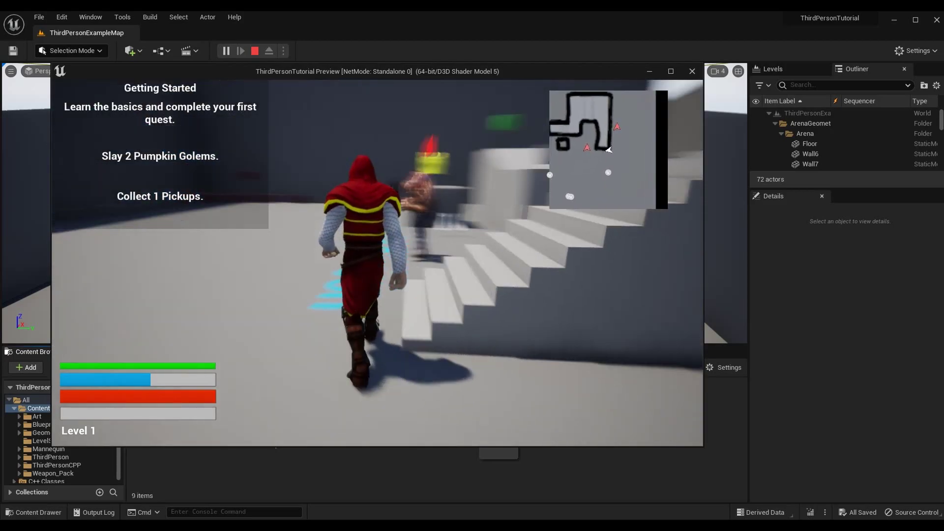
pyautogui.press('w')
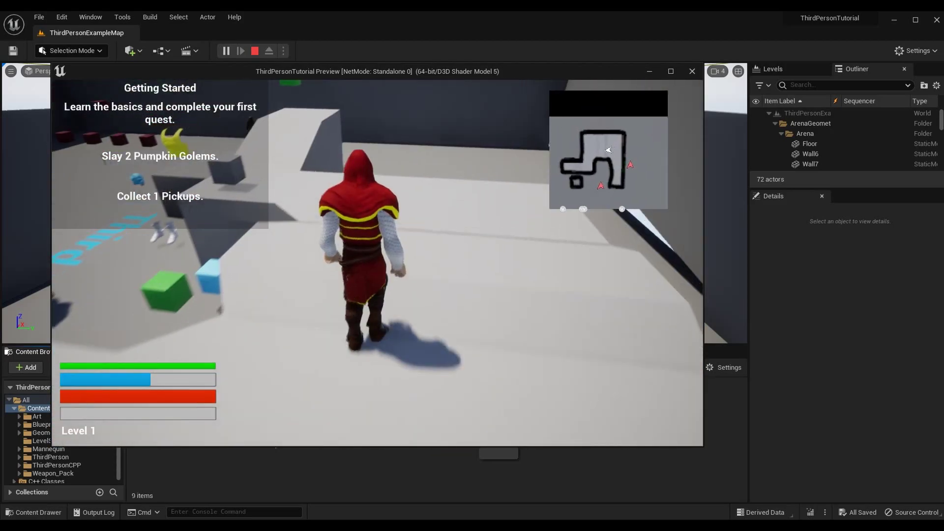
# Step: Run the character past the dark-clad figure beside the blue cube and return to the raised platform above a golem
pyautogui.press('w')
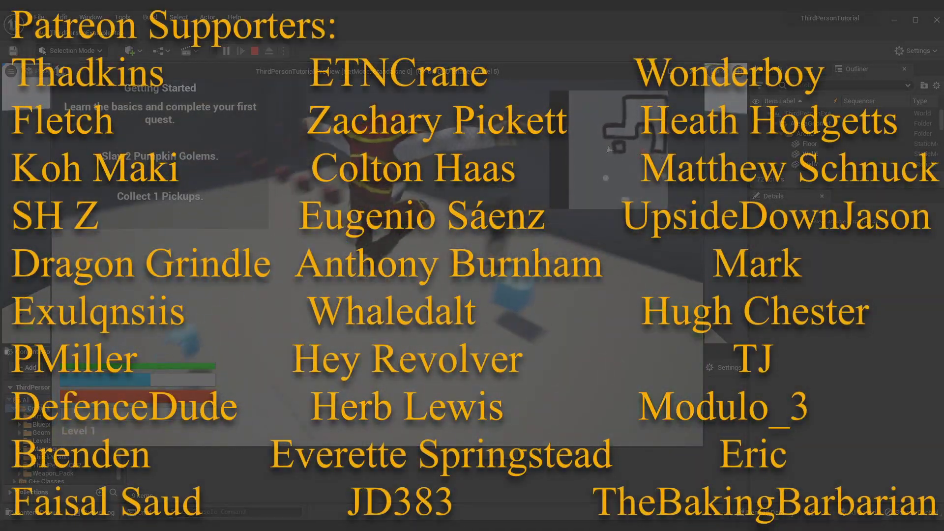
pyautogui.press('w')
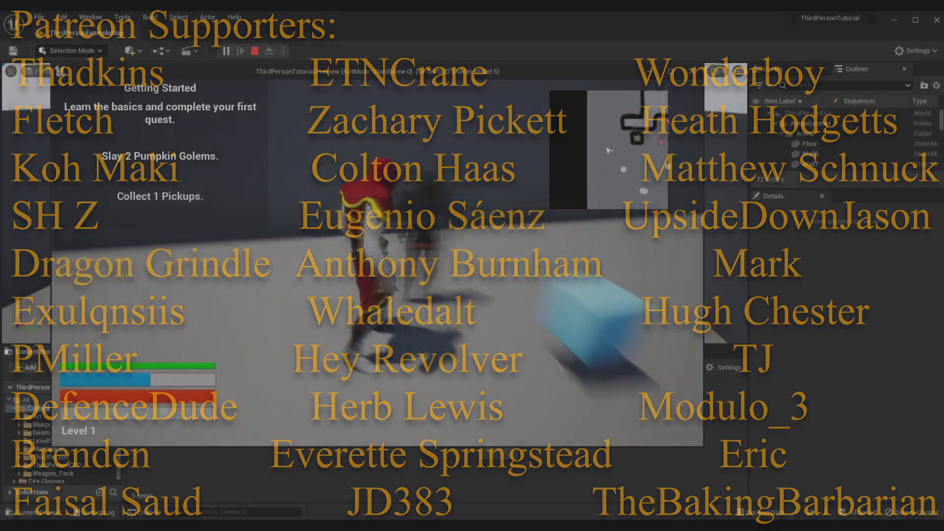
pyautogui.press('w')
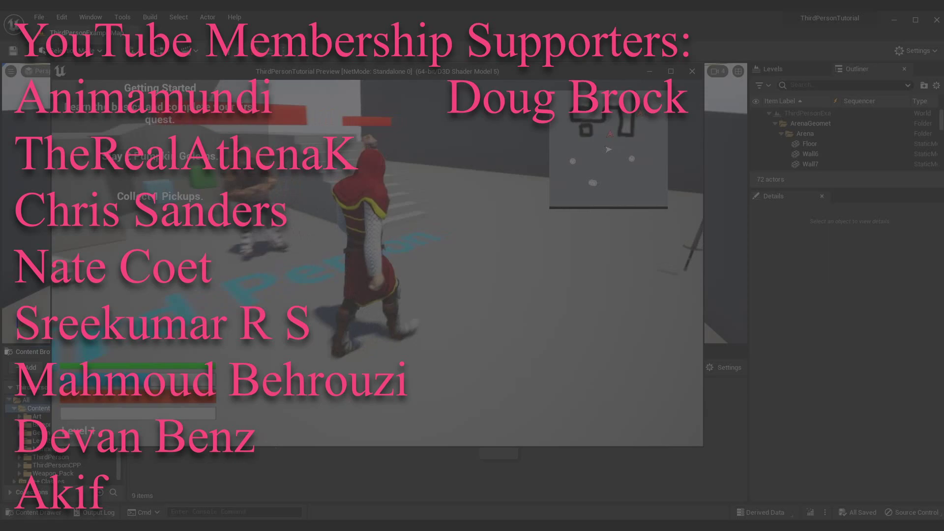
pyautogui.press('w')
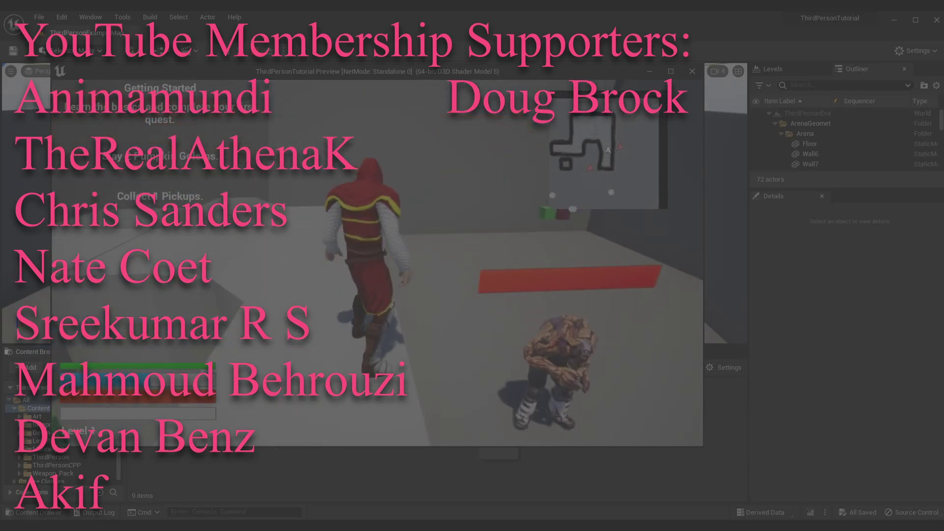
# Step: Run the character across the raised platform and back to the top of the stairs, ending the play session there
pyautogui.press('w')
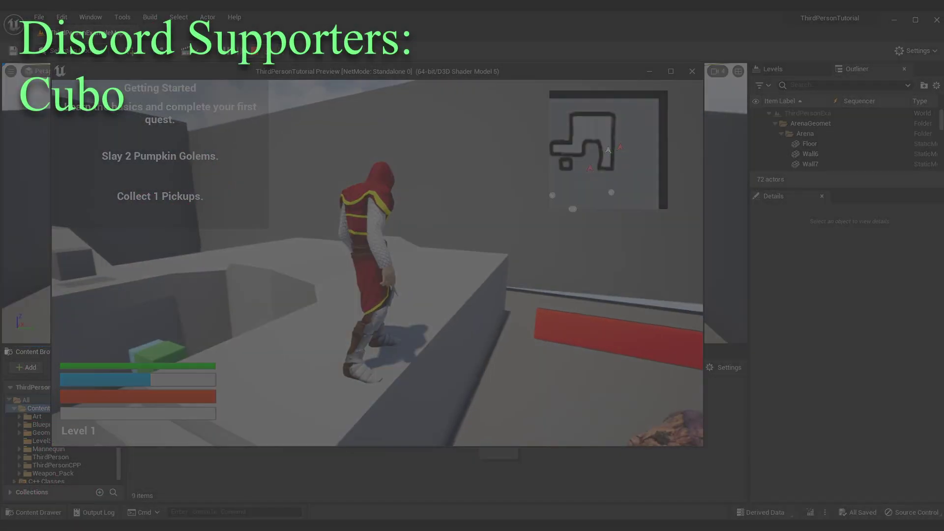
pyautogui.press('w')
pyautogui.press('w')
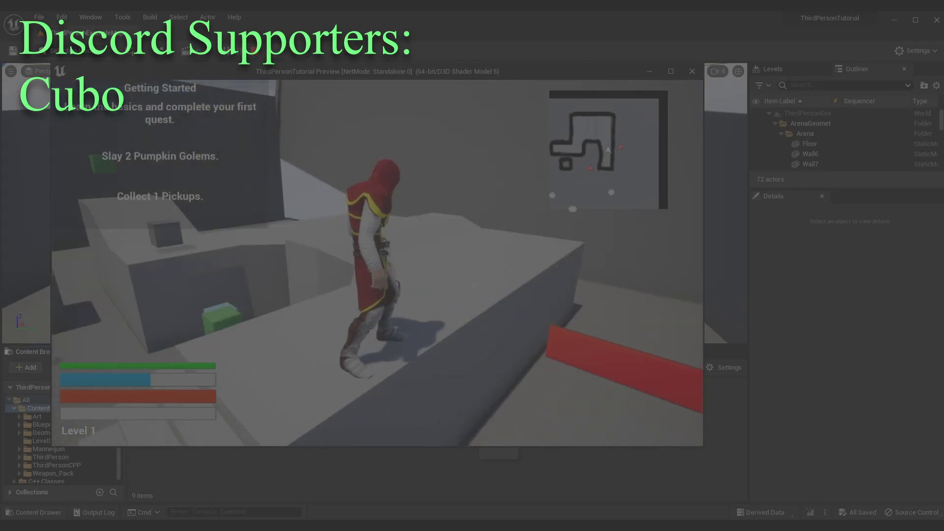
pyautogui.press('w')
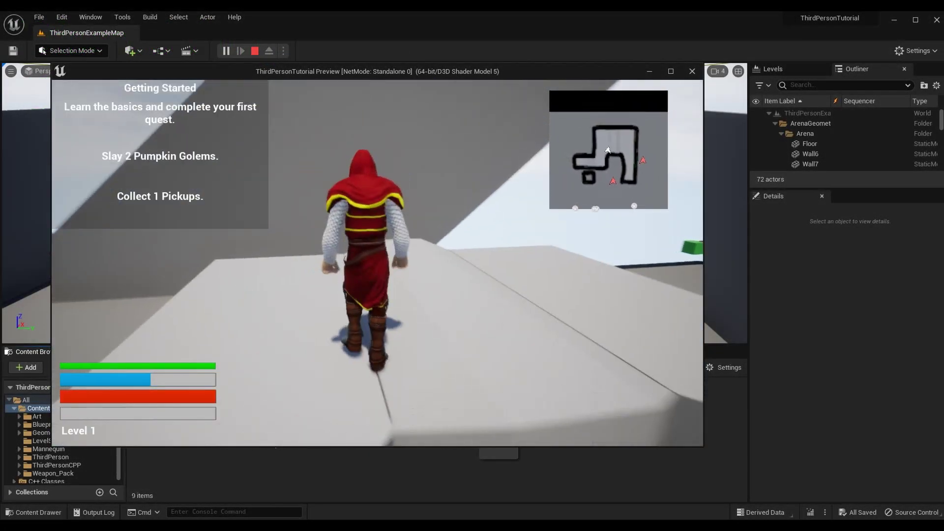
pyautogui.press('w')
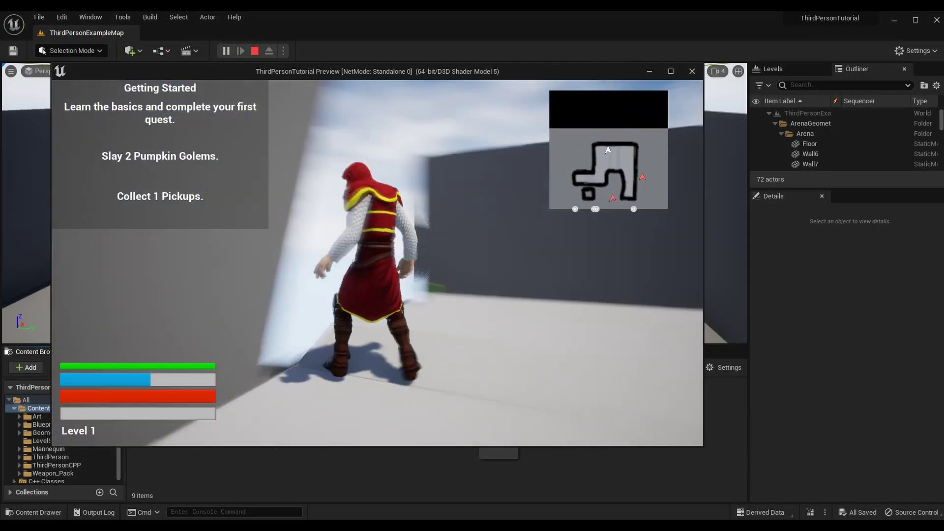
pyautogui.press('w')
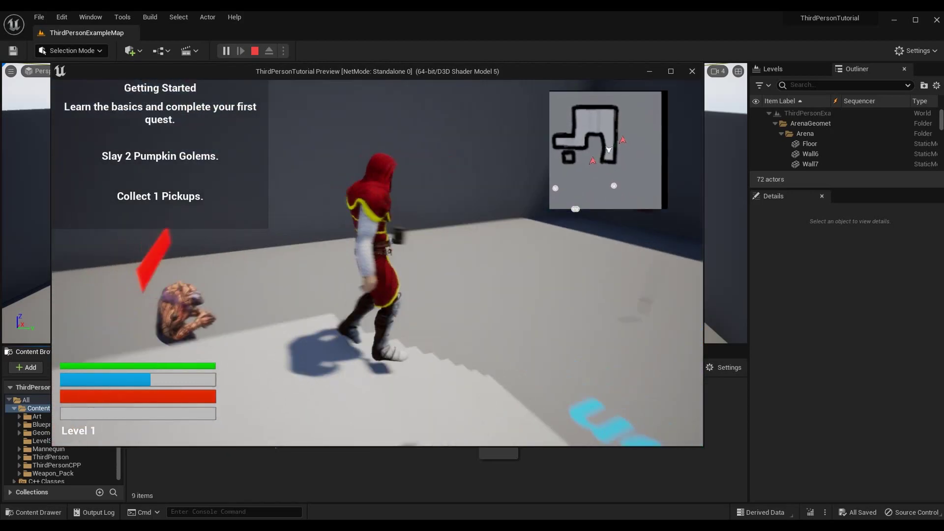
pyautogui.press('w')
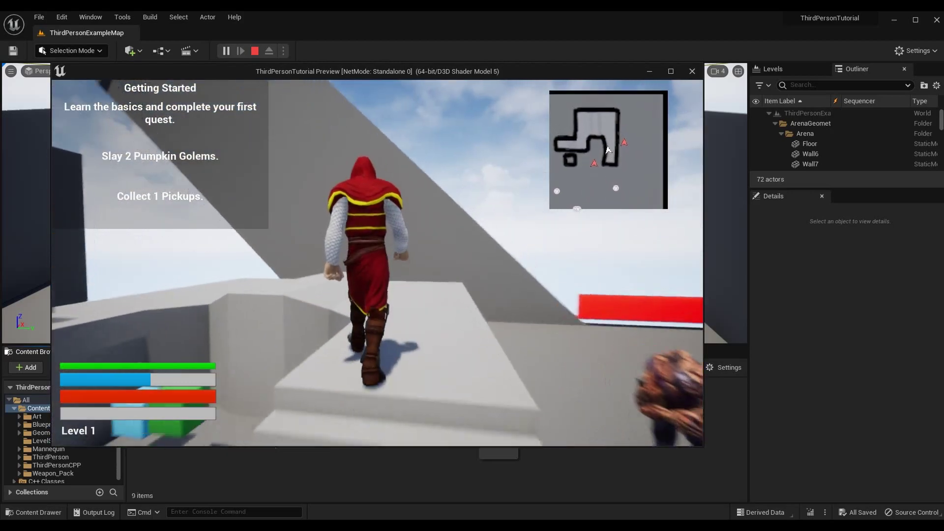
pyautogui.press('w')
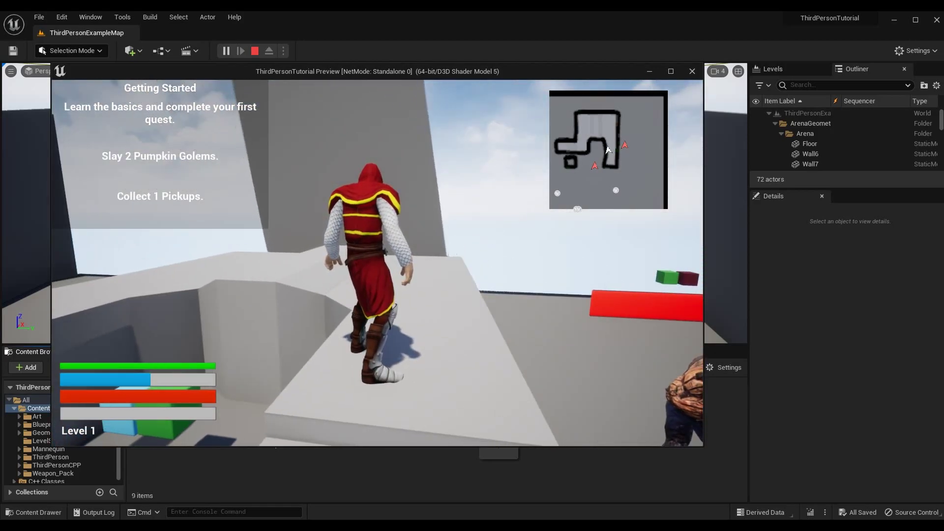
pyautogui.press('Escape')
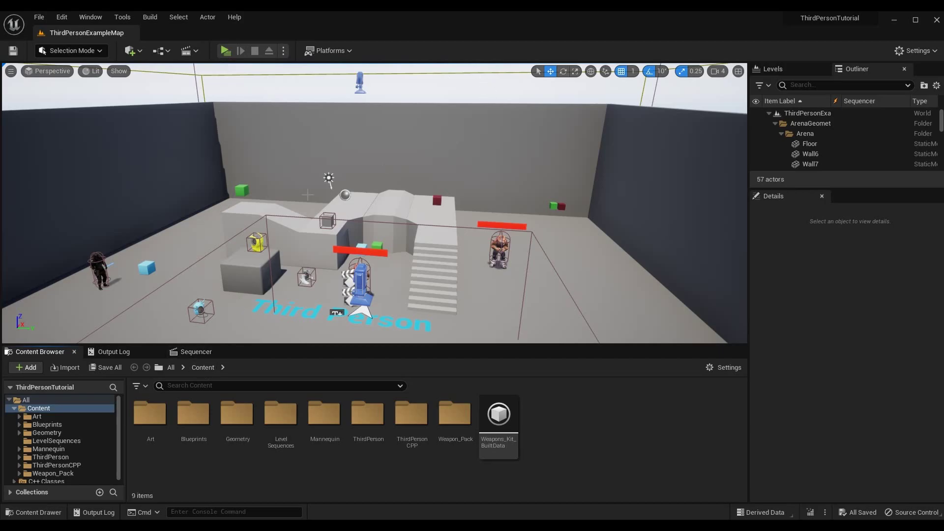
# Step: Start a short play session of the level in a preview window and end it
pyautogui.rightClick(219, 115)
pyautogui.click(309, 31)
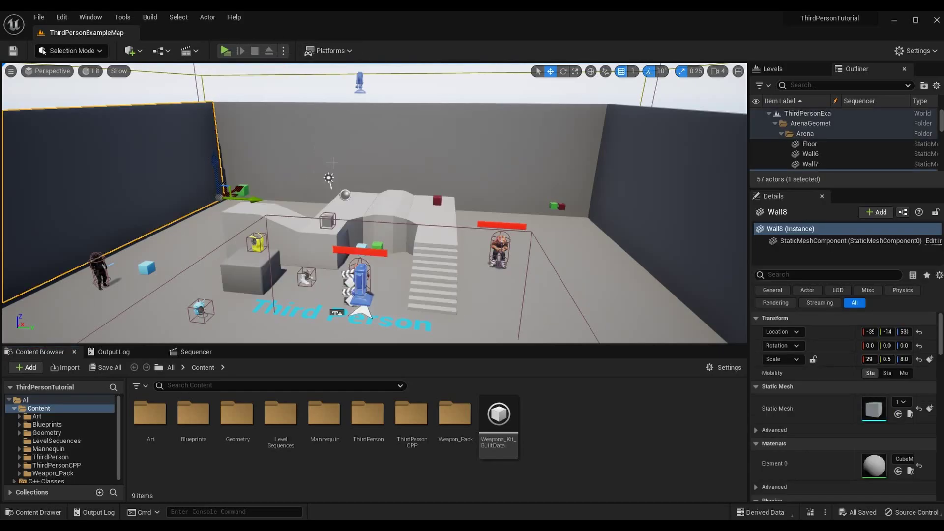
pyautogui.click(226, 50)
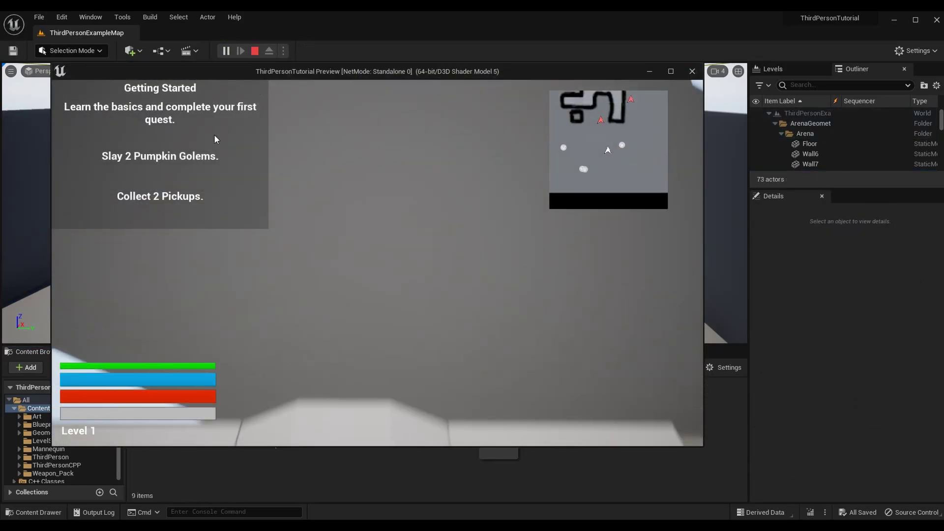
pyautogui.press('Escape')
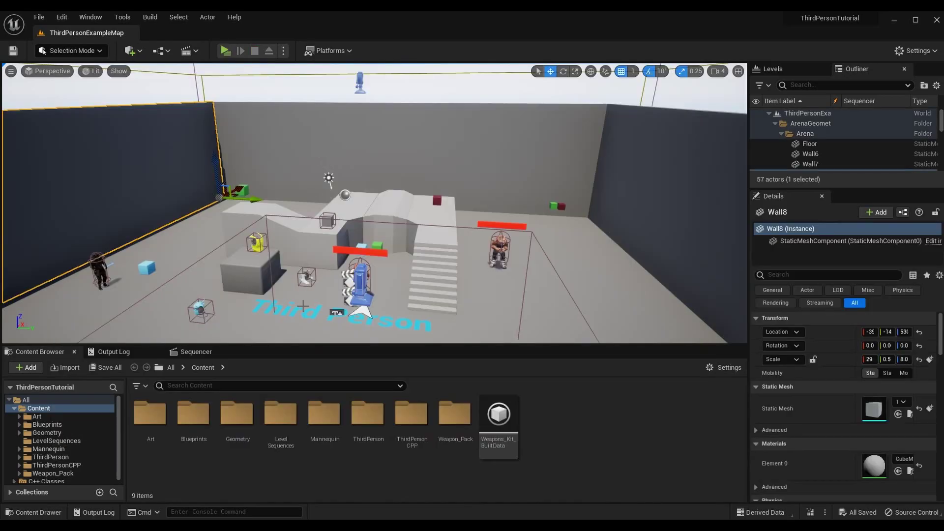
# Step: Open the LevelSequences folder in the project content
pyautogui.click(179, 355)
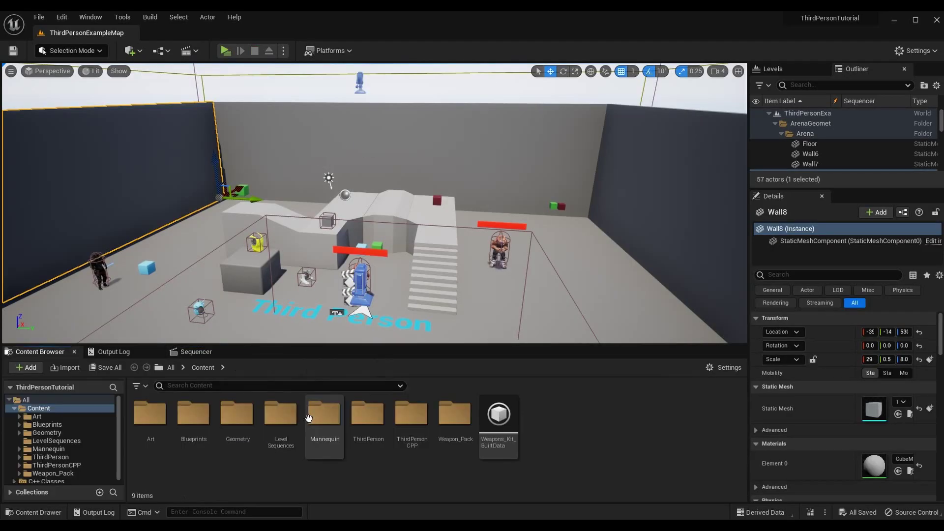
pyautogui.doubleClick(278, 415)
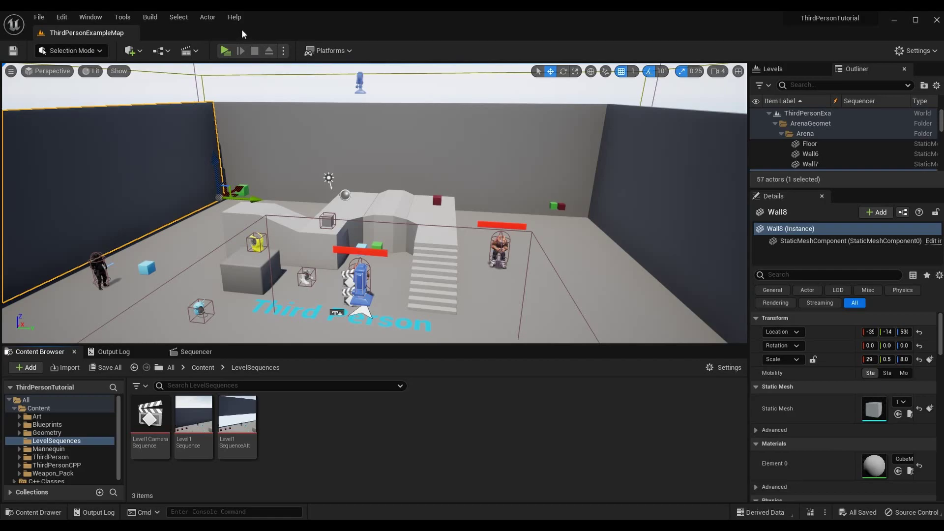
pyautogui.click(195, 50)
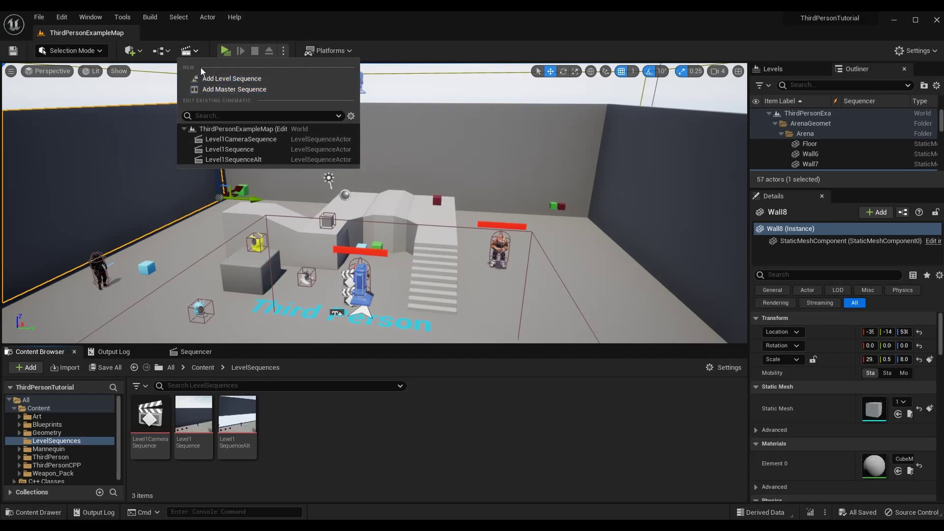
pyautogui.click(252, 84)
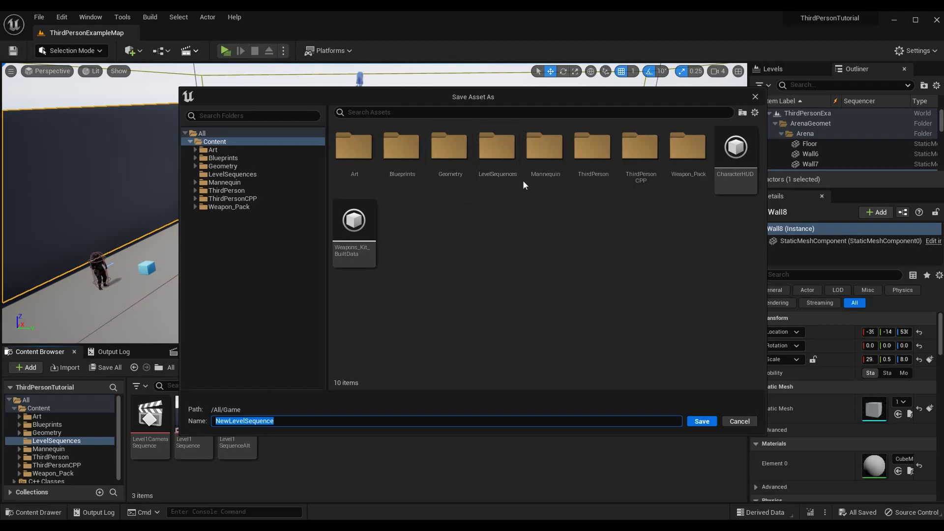
pyautogui.doubleClick(500, 152)
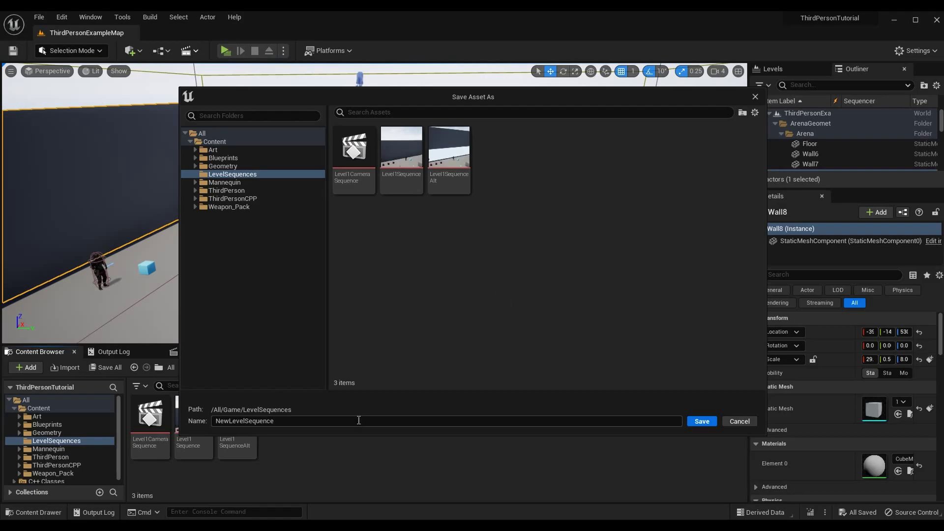
pyautogui.click(359, 420)
pyautogui.write('Le')
pyautogui.click(745, 422)
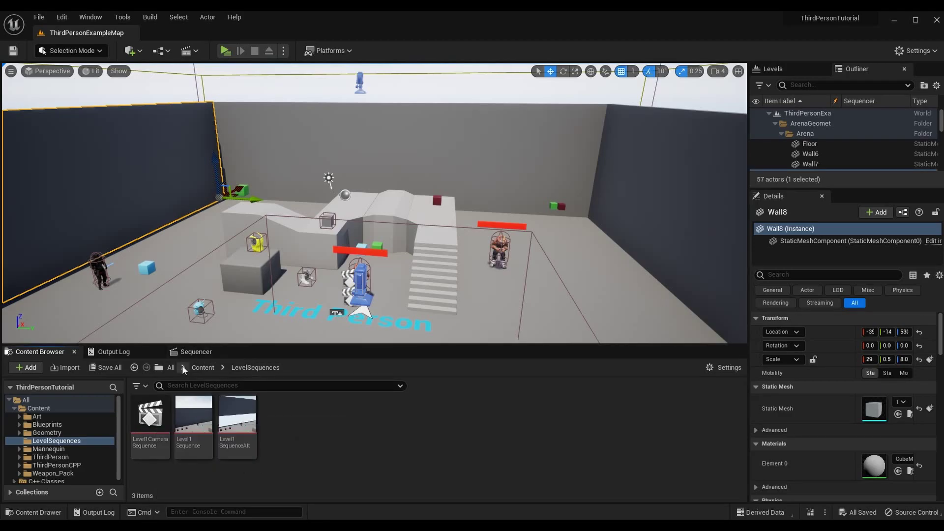
# Step: Show Level1CameraSequence in the Sequencer and check which cinematics tools can be opened
pyautogui.click(197, 352)
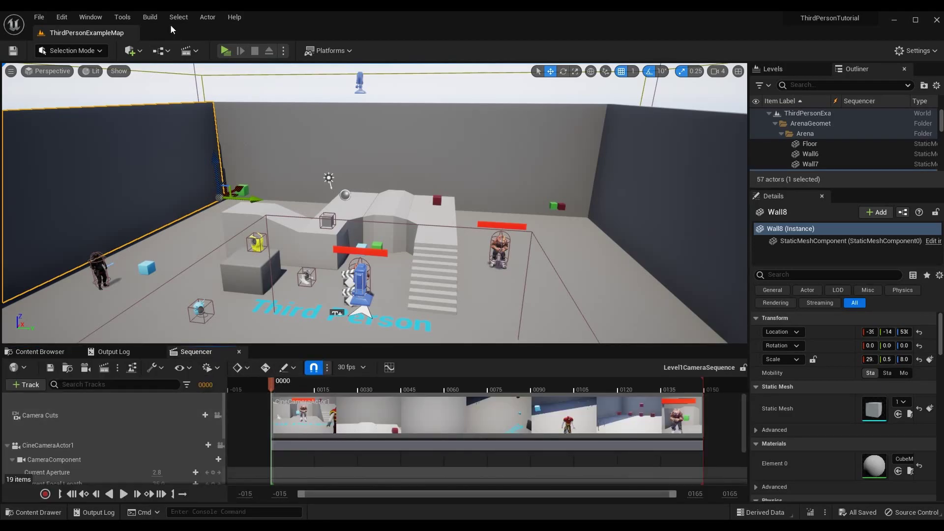
pyautogui.click(100, 18)
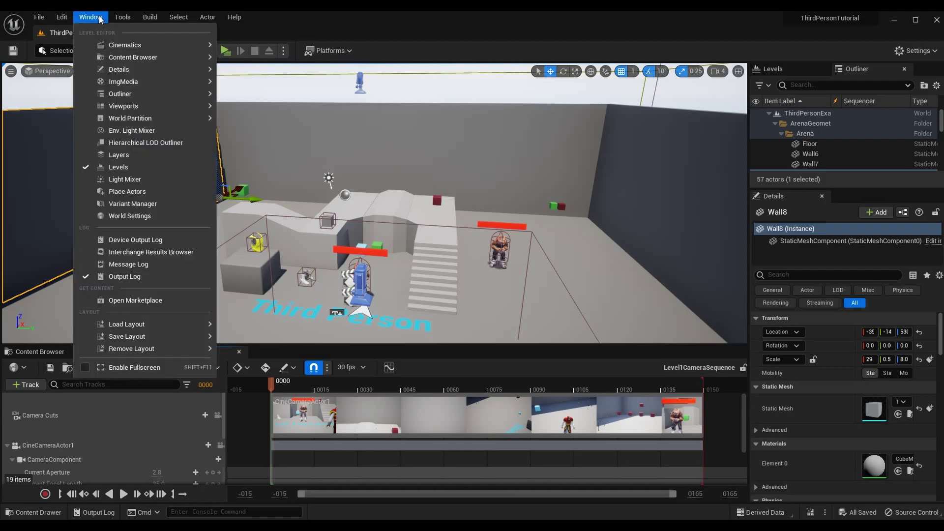
pyautogui.moveTo(159, 43)
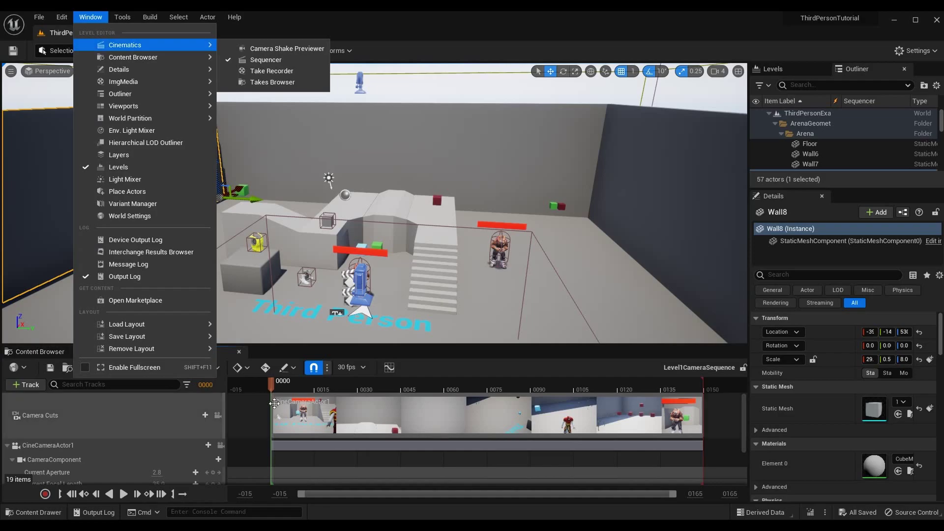
pyautogui.click(302, 351)
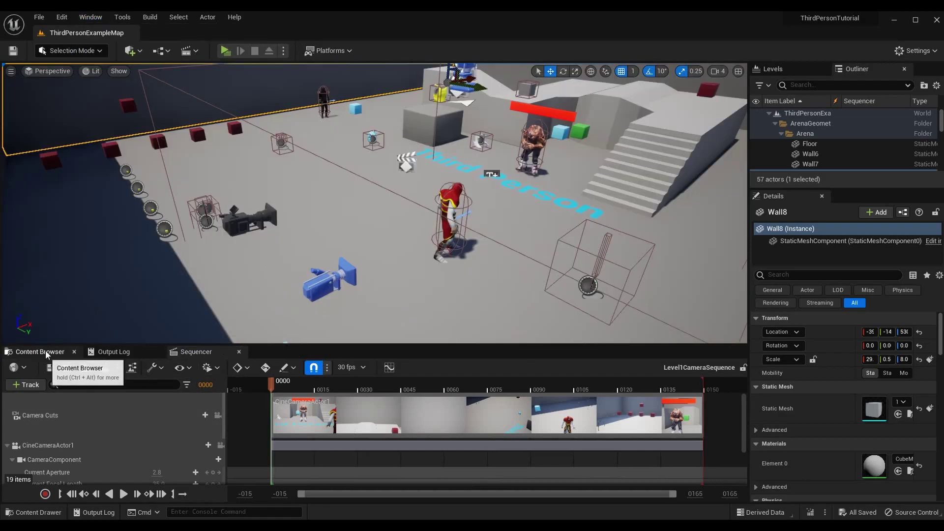
# Step: Return to the LevelSequences folder and review the cinematic asset types that can be created there
pyautogui.click(43, 351)
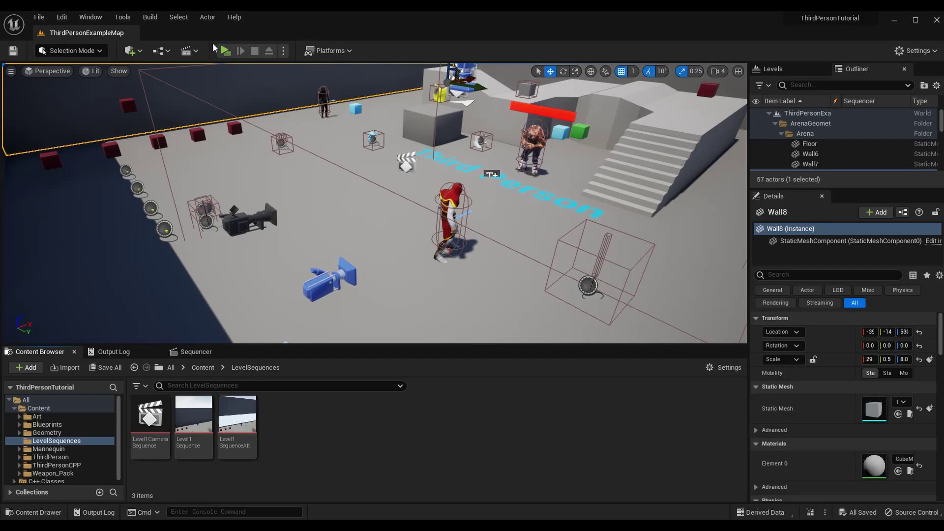
pyautogui.click(27, 367)
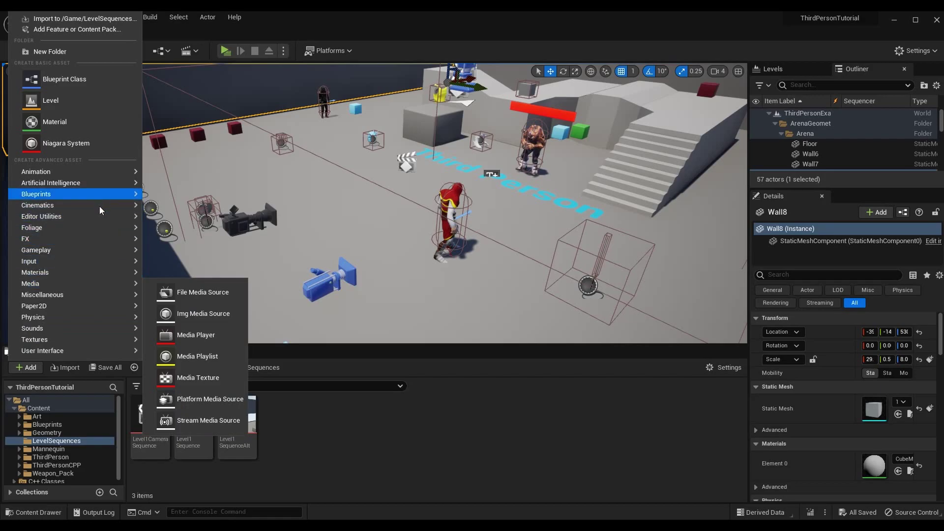
pyautogui.moveTo(100, 204)
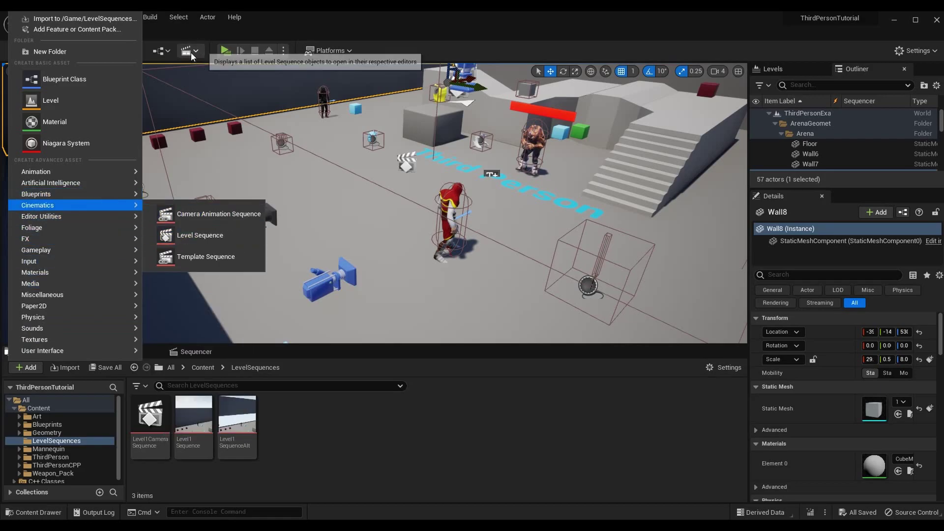
pyautogui.click(247, 235)
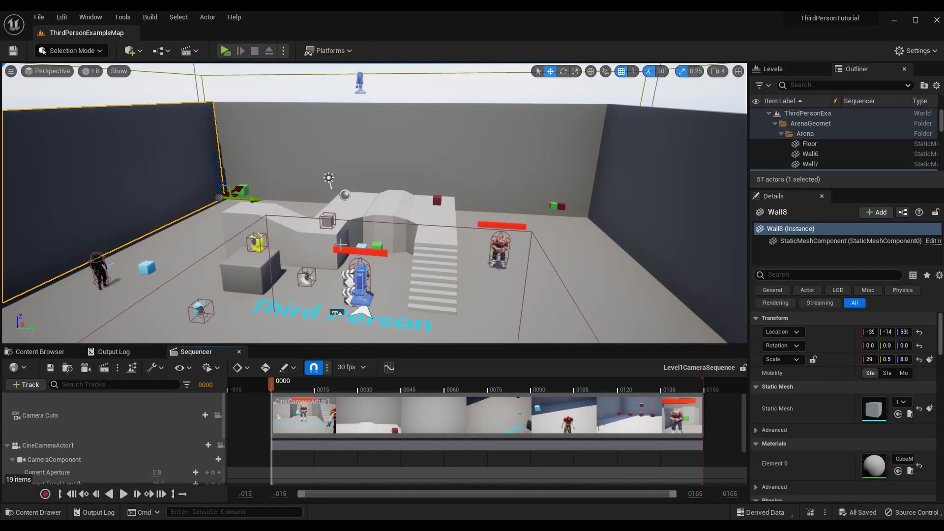
# Step: Bring up the Place Actors palette beside the viewport, with the level viewed around the red-robed character
pyautogui.moveTo(342, 245); pyautogui.dragTo(309, 236, button='right')
pyautogui.moveTo(374, 134); pyautogui.dragTo(388, 145, button='right')
pyautogui.moveTo(347, 255); pyautogui.dragTo(346, 295, button='right')
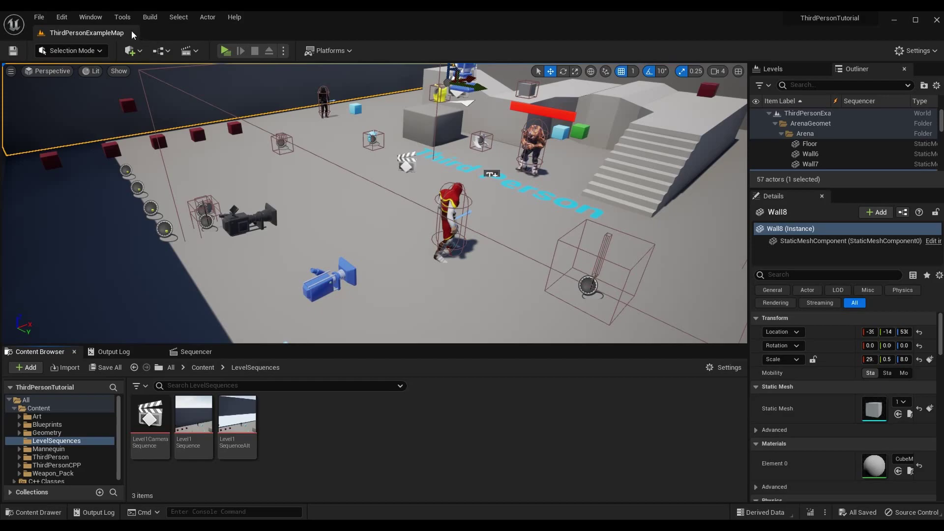
pyautogui.click(90, 20)
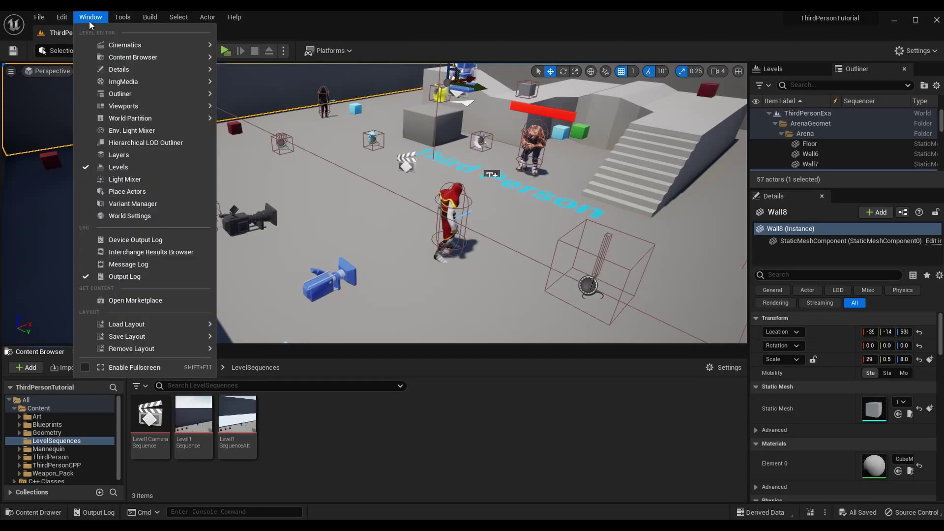
pyautogui.click(153, 193)
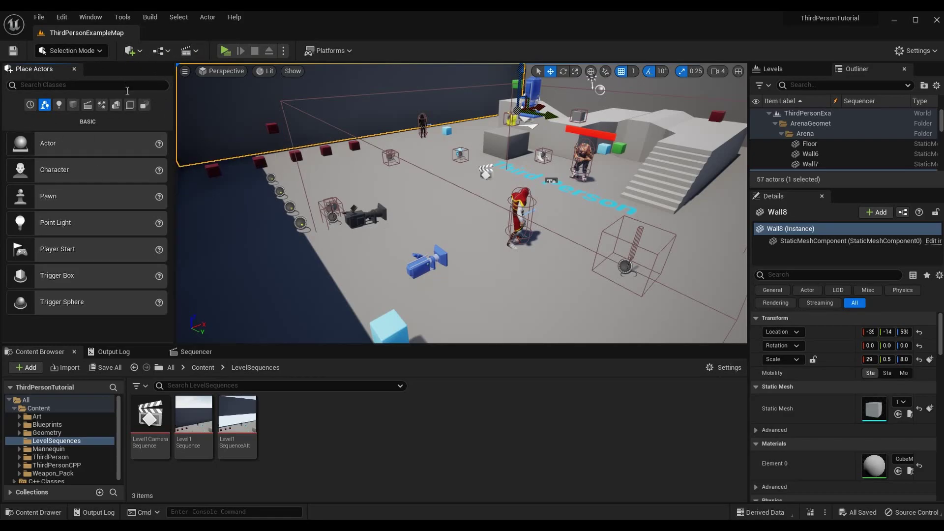
# Step: Find the Cine Camera Actor with the search "Cine", place one on the floor near the red-robed character, and delete it
pyautogui.click(54, 84)
pyautogui.write('Cine')
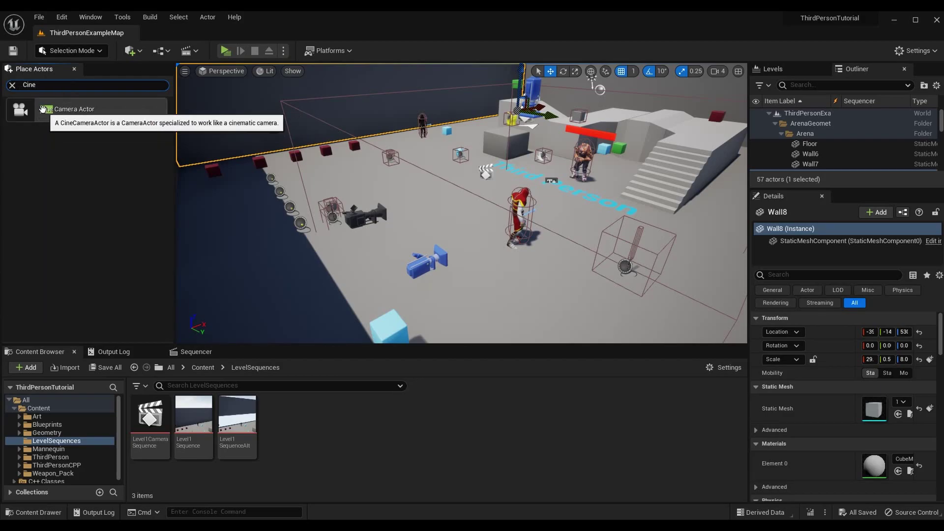
pyautogui.moveTo(66, 109); pyautogui.dragTo(435, 206)
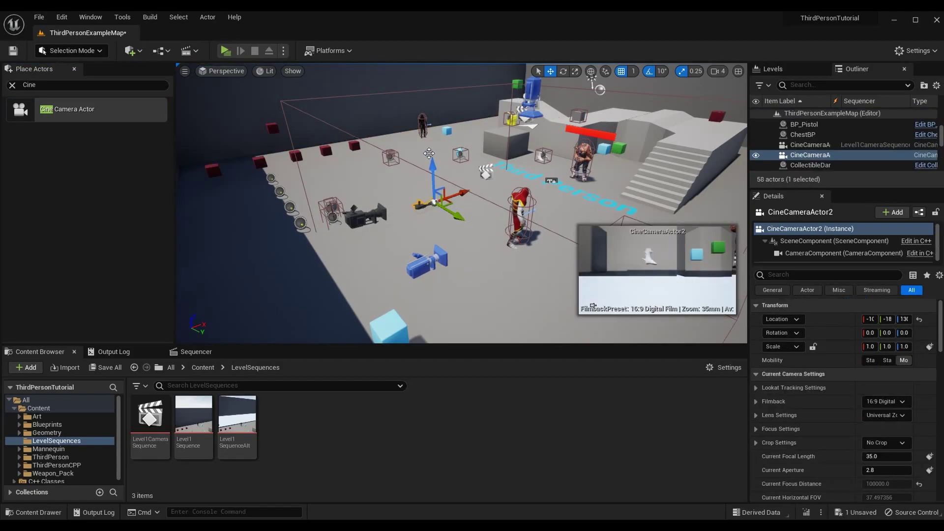
pyautogui.press('Delete')
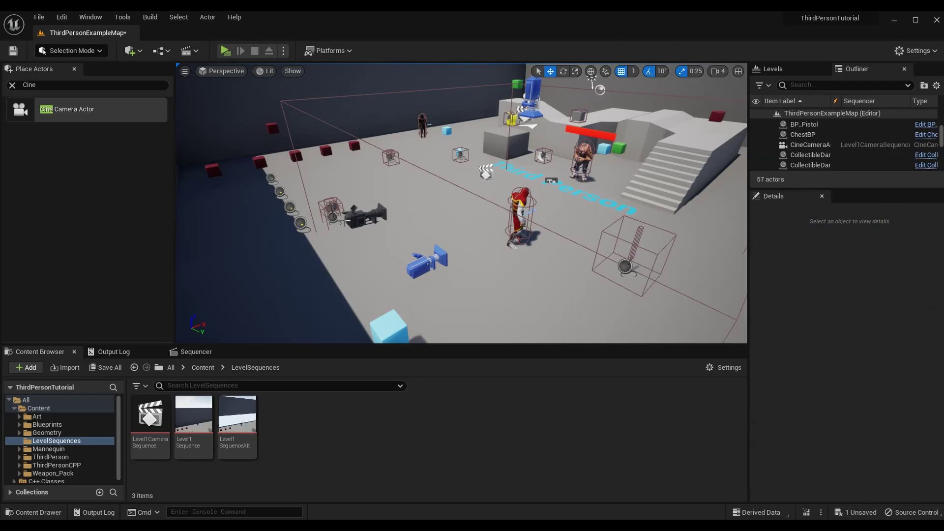
# Step: Select the existing black cine camera in the level, clear the actor class search and save the level
pyautogui.click(366, 215)
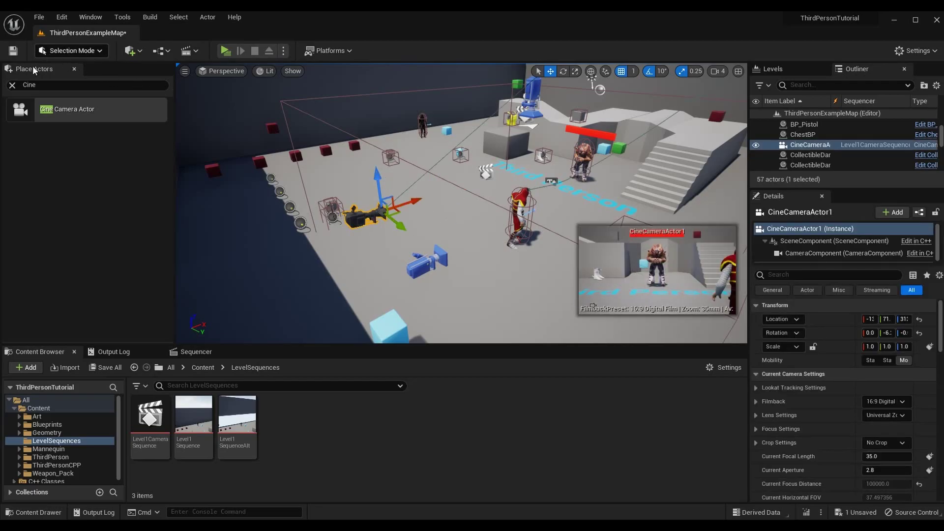
pyautogui.click(12, 85)
pyautogui.moveTo(480, 132); pyautogui.dragTo(580, 123, button='right')
pyautogui.press('a')
pyautogui.press('d')
pyautogui.moveTo(519, 138); pyautogui.dragTo(507, 137, button='right')
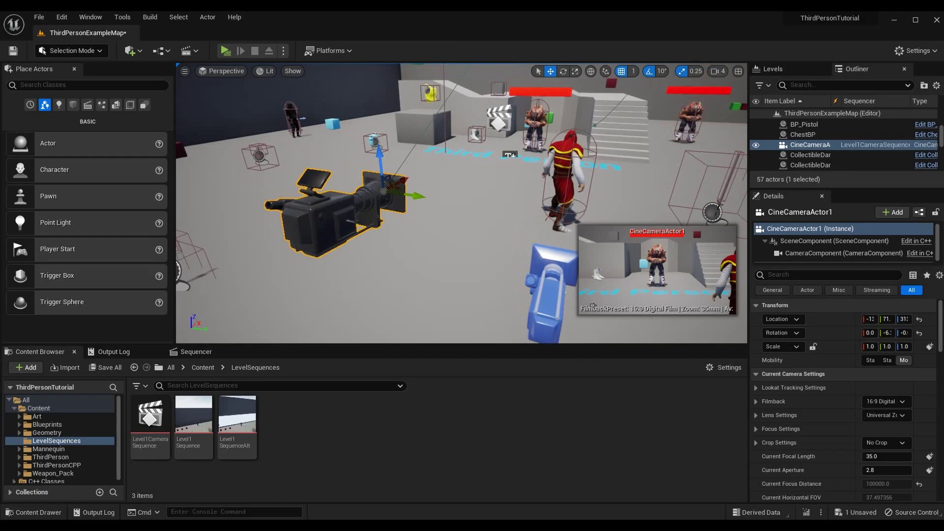
pyautogui.moveTo(370, 181); pyautogui.dragTo(314, 167)
pyautogui.scroll(-5, 314, 168)
pyautogui.hotkey('ctrl', 's')
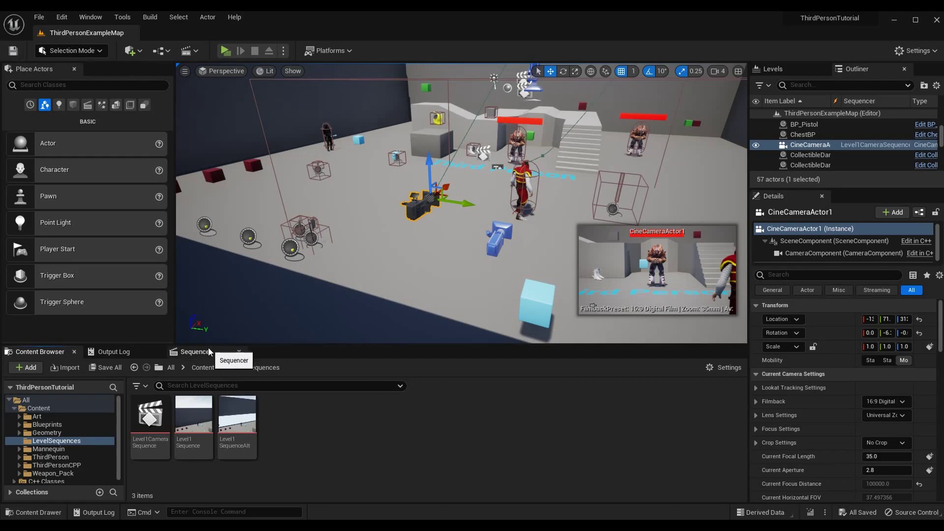
# Step: Show the Sequencer, search the actor classes for "CineC" and place a Cine Camera Actor near the dark-clad figure
pyautogui.click(196, 352)
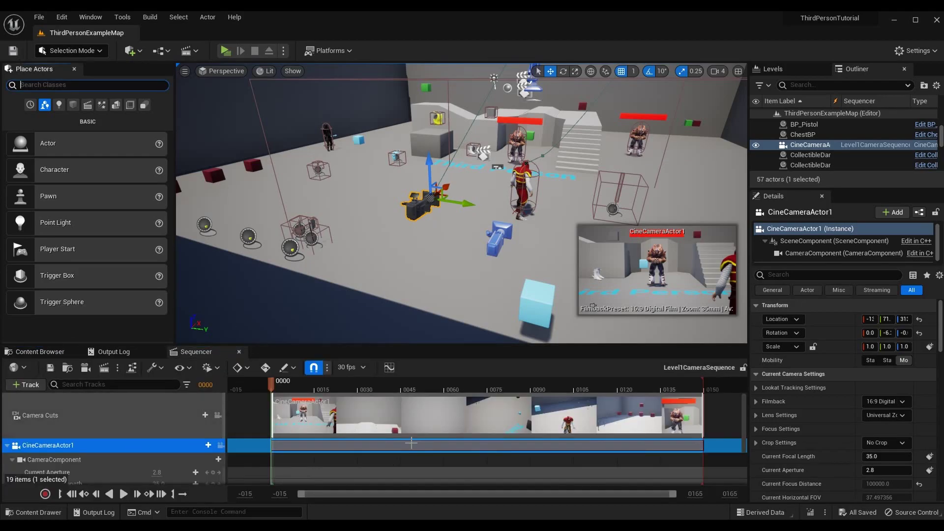
pyautogui.scroll(-1, 515, 478)
pyautogui.scroll(1, 515, 480)
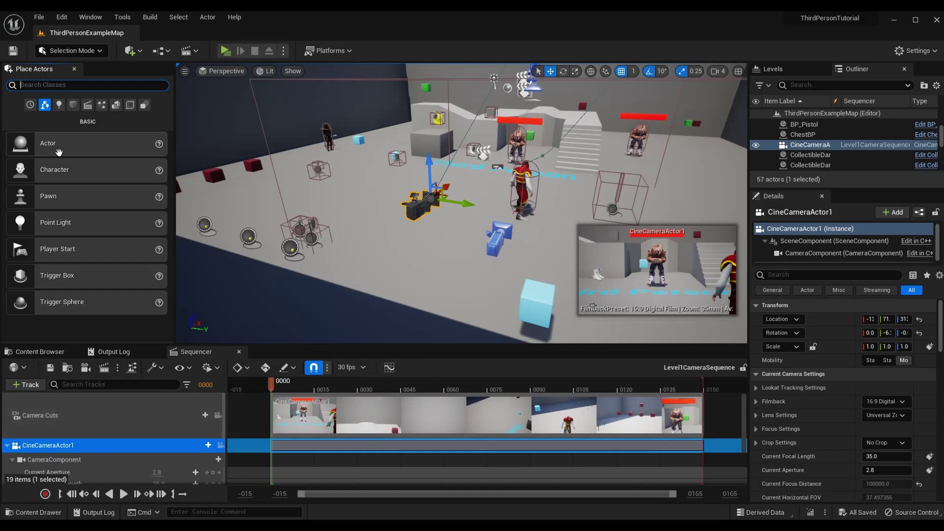
pyautogui.write('C')
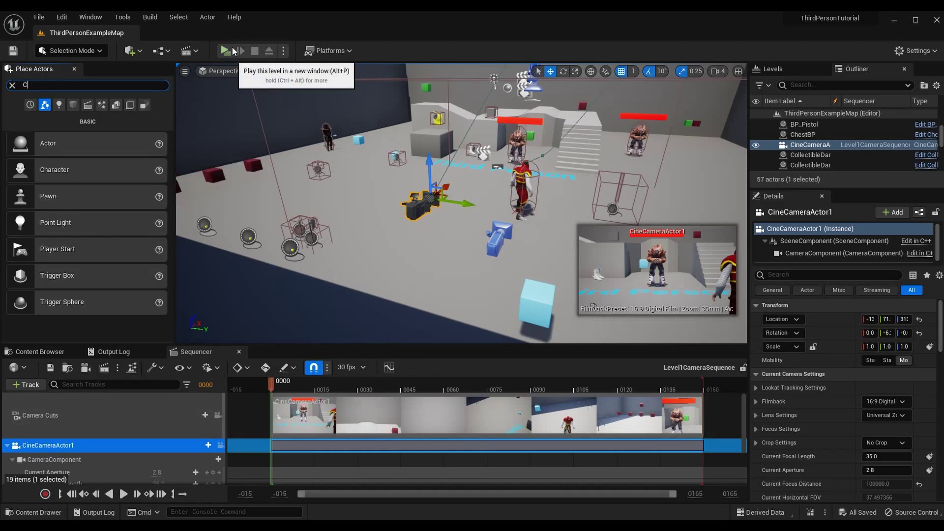
pyautogui.write('ineC')
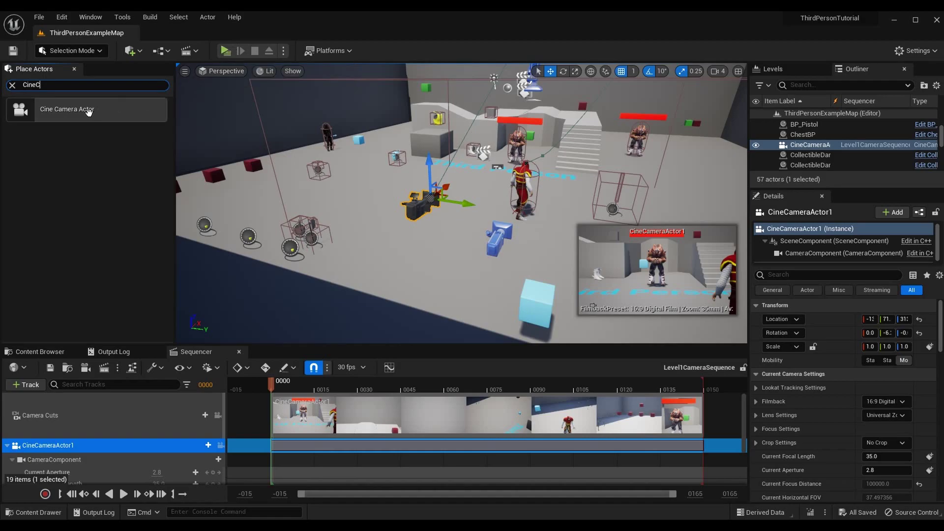
pyautogui.moveTo(218, 120); pyautogui.dragTo(318, 124)
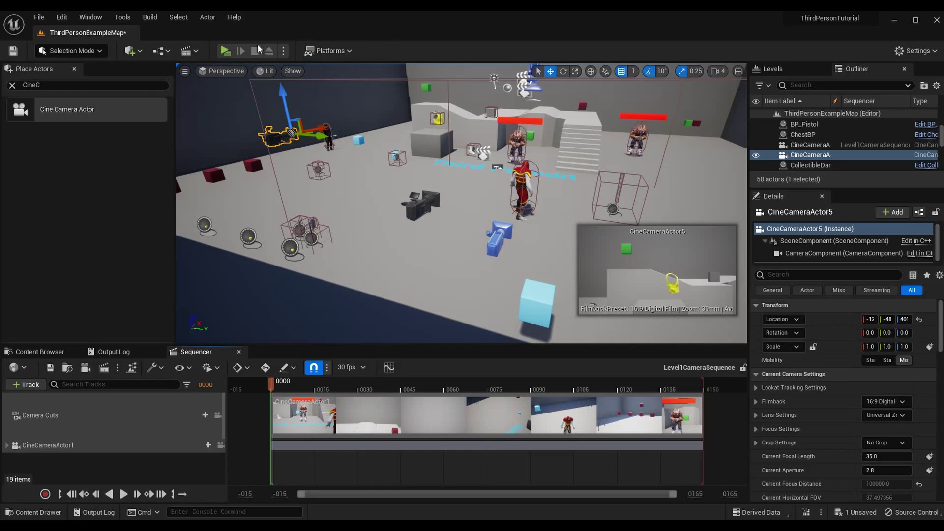
# Step: Create a level sequence named Level1CameraSequenceAlt in the LevelSequences folder and save the level
pyautogui.click(190, 50)
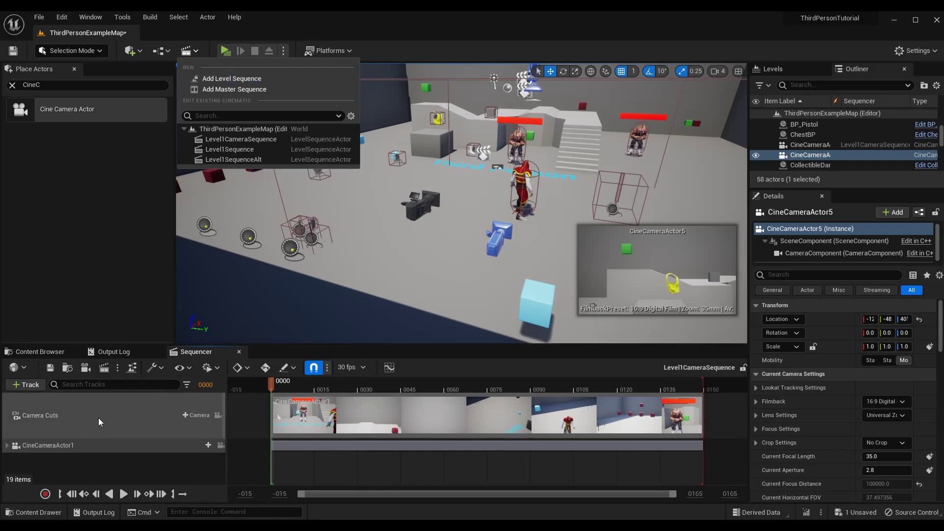
pyautogui.click(249, 79)
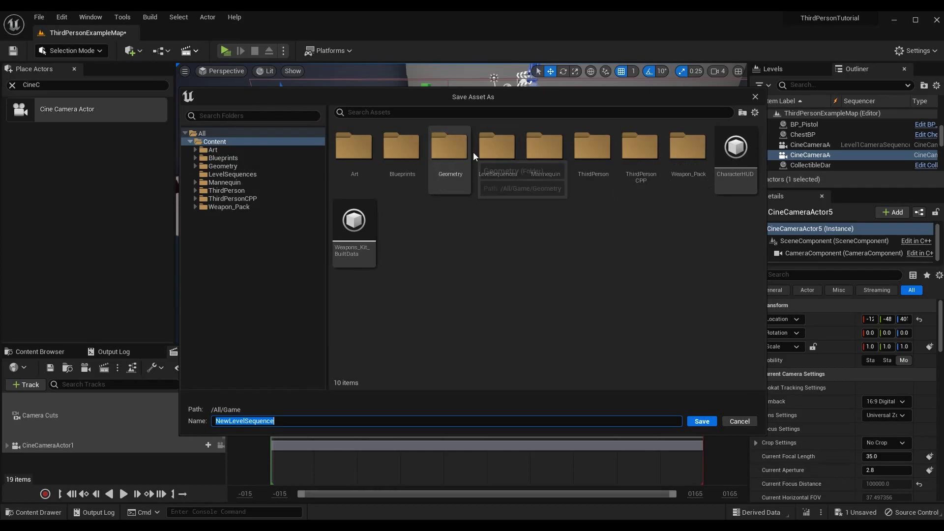
pyautogui.doubleClick(498, 147)
pyautogui.click(332, 419)
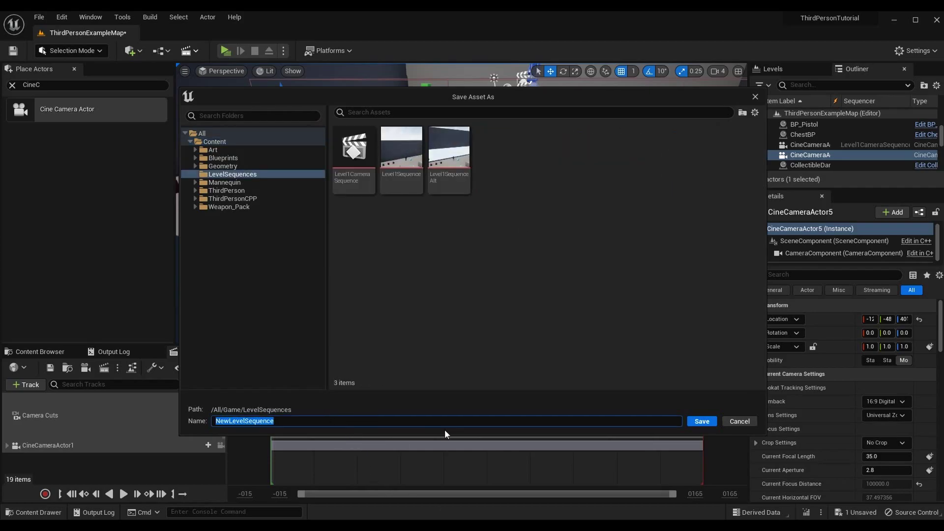
pyautogui.write('Level1Camera')
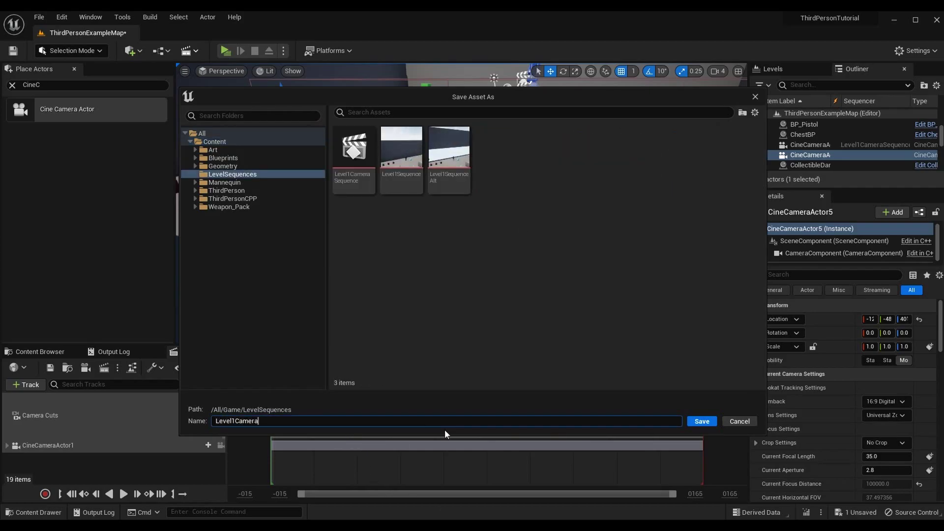
pyautogui.write('SequenceAlt')
pyautogui.press('Return')
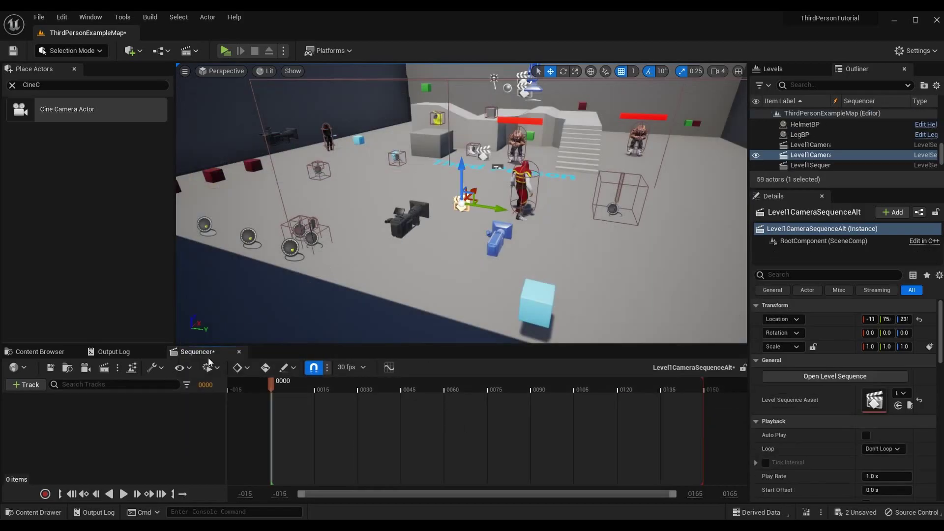
pyautogui.click(14, 50)
# Step: Add a Camera Cut Track to the sequence, bind CineCameraActor5 to it, and close the Place Actors palette
pyautogui.click(29, 384)
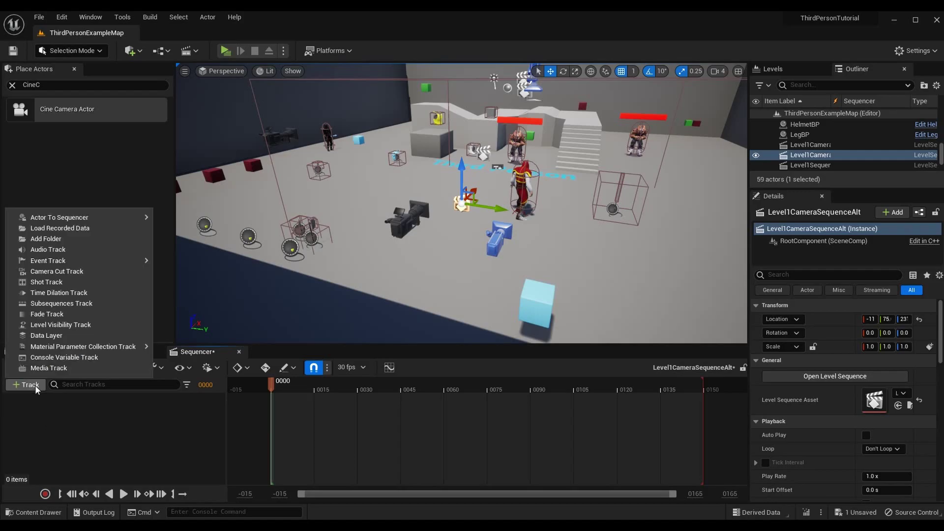
pyautogui.click(123, 274)
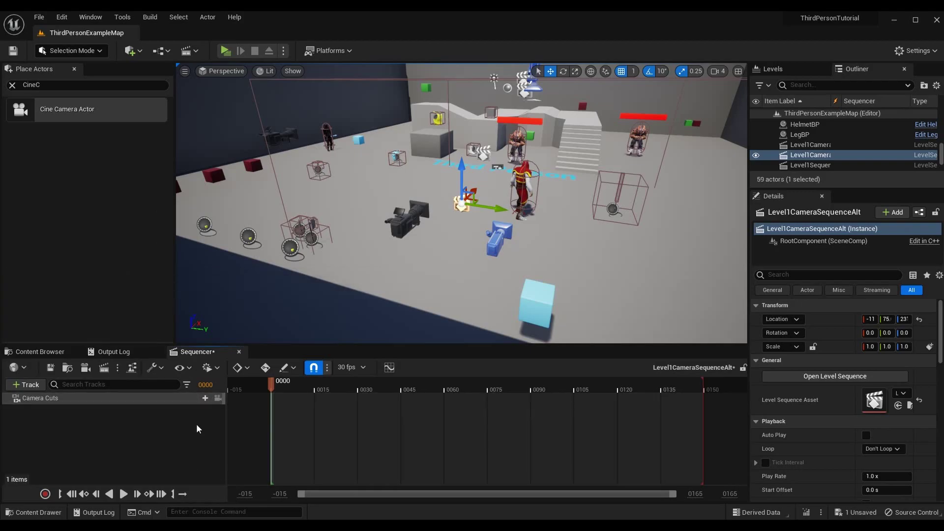
pyautogui.click(198, 397)
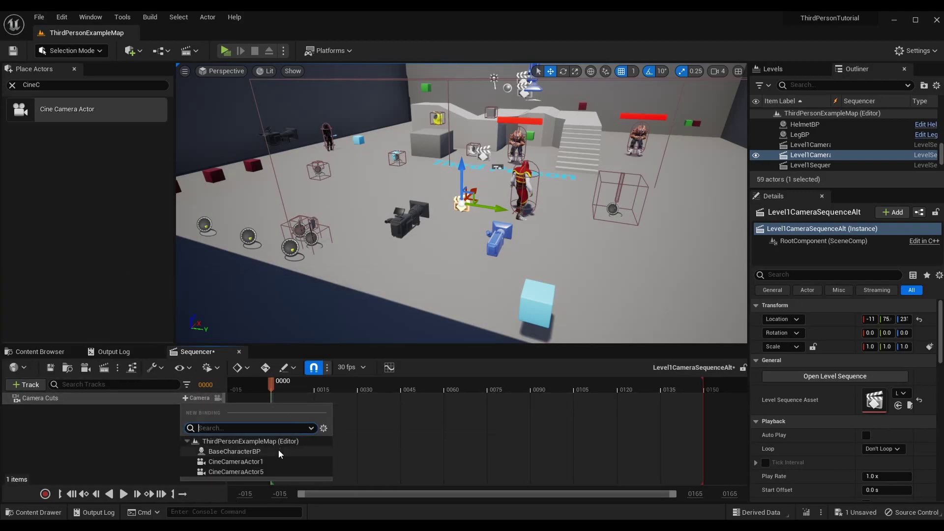
pyautogui.click(267, 472)
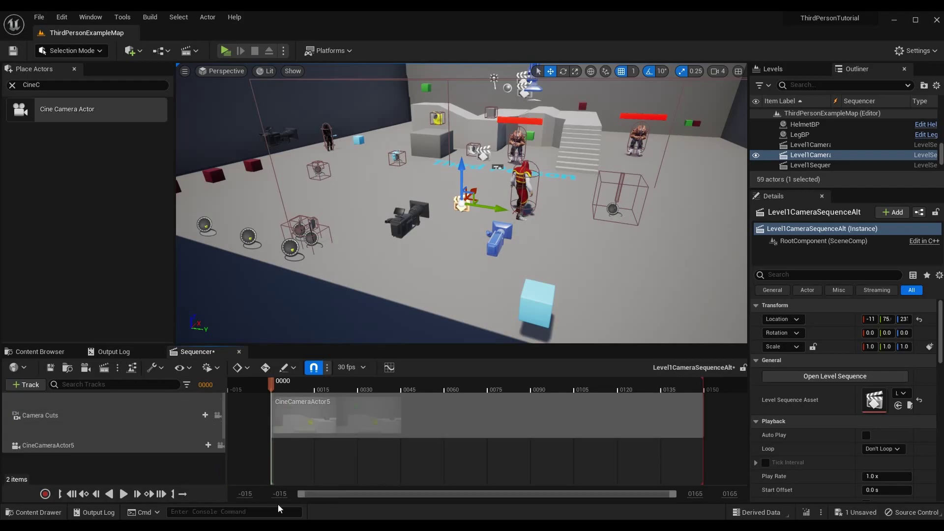
pyautogui.click(75, 70)
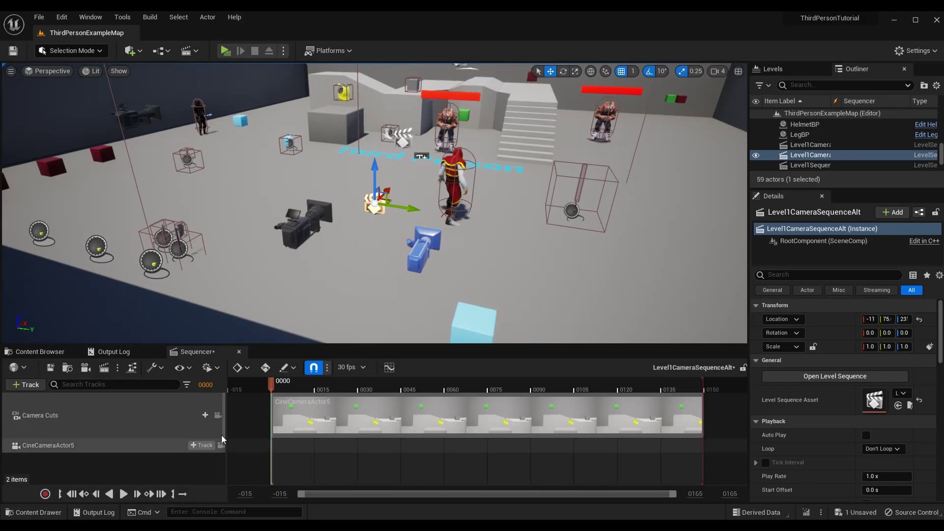
# Step: Pilot CineCameraActor5 to frame the enemy beside the stairs, and return to the free viewport
pyautogui.moveTo(274, 384)
pyautogui.mouseDown()
pyautogui.moveTo(680, 399)
pyautogui.moveTo(316, 363)
pyautogui.moveTo(269, 370)
pyautogui.mouseUp()
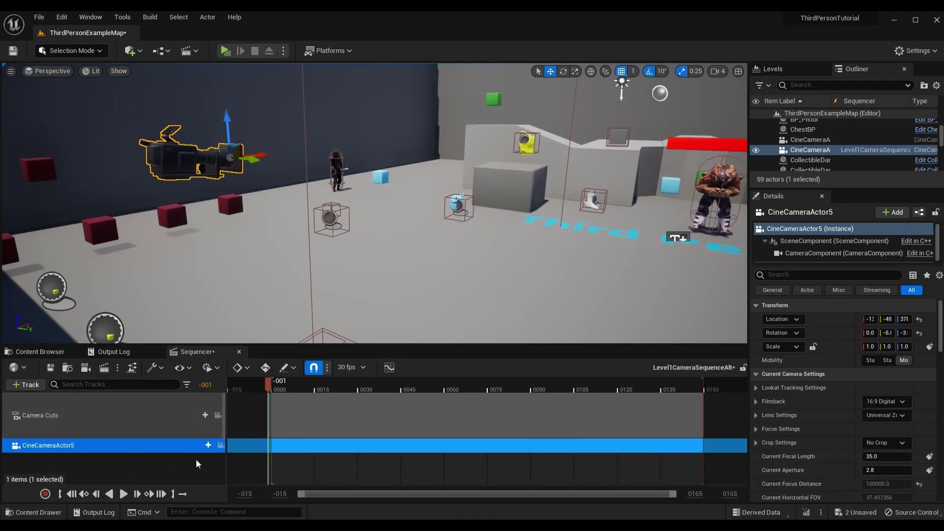
pyautogui.click(221, 445)
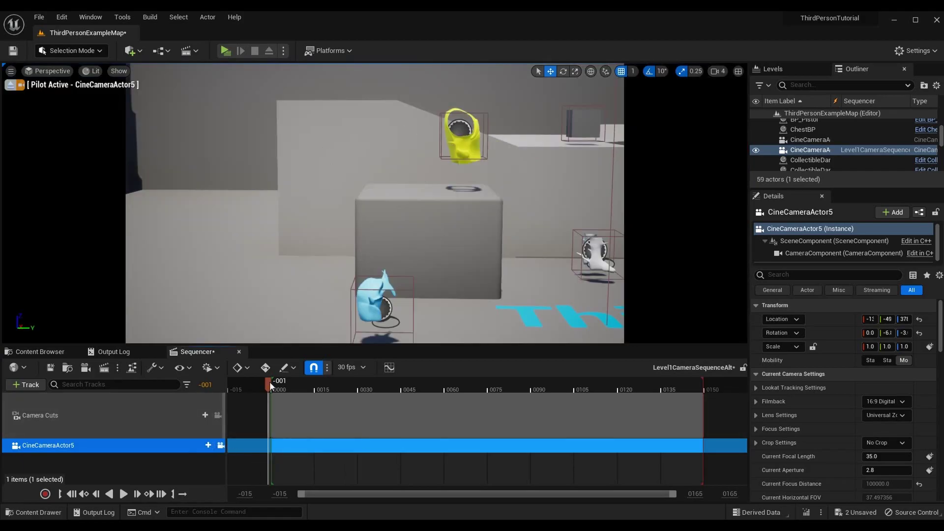
pyautogui.moveTo(350, 198)
pyautogui.mouseDown()
pyautogui.moveTo(427, 198)
pyautogui.moveTo(260, 199)
pyautogui.moveTo(365, 201)
pyautogui.mouseUp()
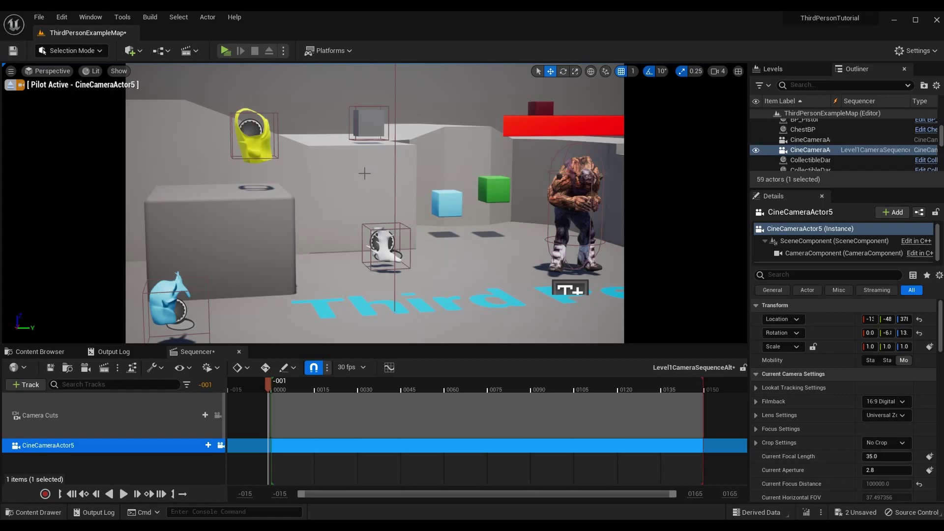
pyautogui.moveTo(408, 111)
pyautogui.mouseDown(button='right')
pyautogui.moveTo(446, 109)
pyautogui.moveTo(427, 77)
pyautogui.moveTo(379, 87)
pyautogui.moveTo(389, 113)
pyautogui.moveTo(439, 112)
pyautogui.moveTo(400, 116)
pyautogui.mouseUp(button='right')
pyautogui.moveTo(466, 105)
pyautogui.mouseDown(button='right')
pyautogui.moveTo(496, 108)
pyautogui.moveTo(466, 104)
pyautogui.mouseUp(button='right')
pyautogui.moveTo(466, 209)
pyautogui.mouseDown(button='right')
pyautogui.moveTo(456, 188)
pyautogui.moveTo(475, 217)
pyautogui.moveTo(468, 212)
pyautogui.mouseUp(button='right')
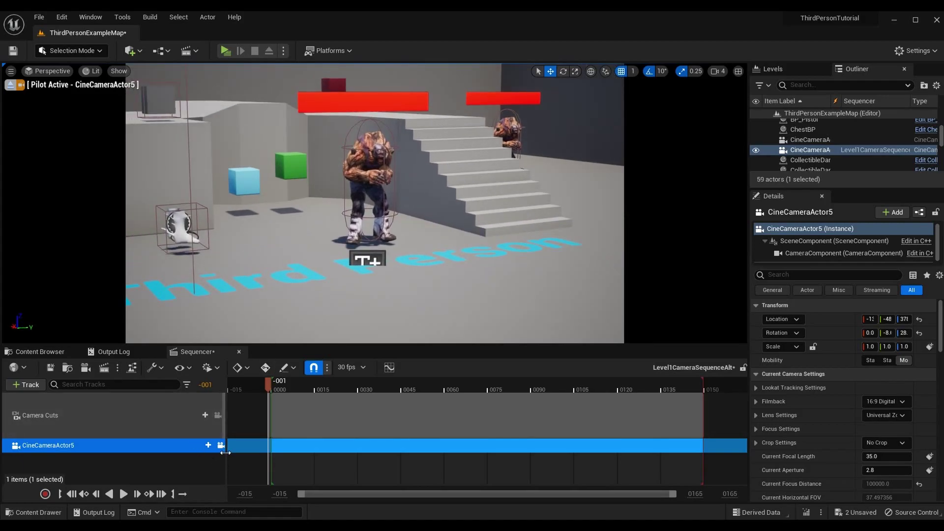
pyautogui.click(220, 445)
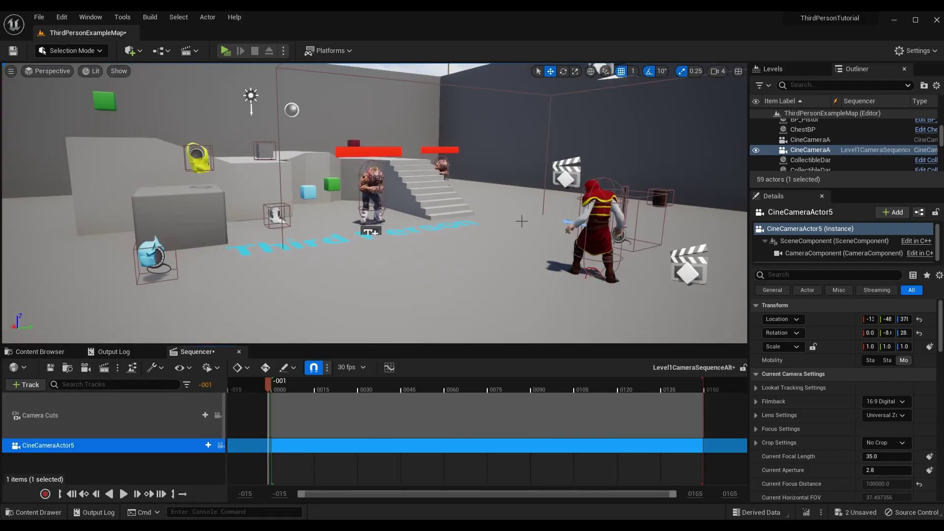
pyautogui.moveTo(479, 213); pyautogui.dragTo(447, 237, button='right')
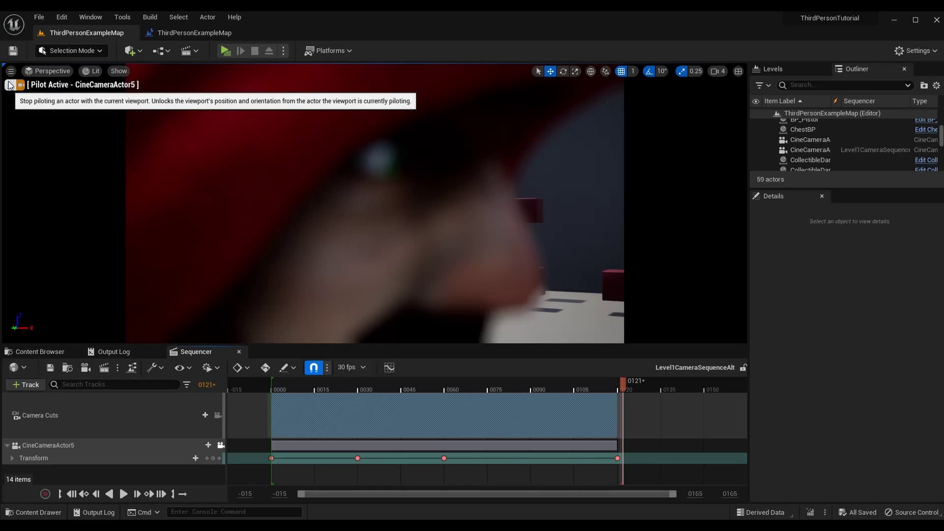
# Step: Stop piloting CineCameraActor5 and examine where the camera sits relative to the red-robed character
pyautogui.click(12, 87)
pyautogui.moveTo(382, 167); pyautogui.dragTo(442, 189, button='right')
pyautogui.scroll(-5, 322, 151)
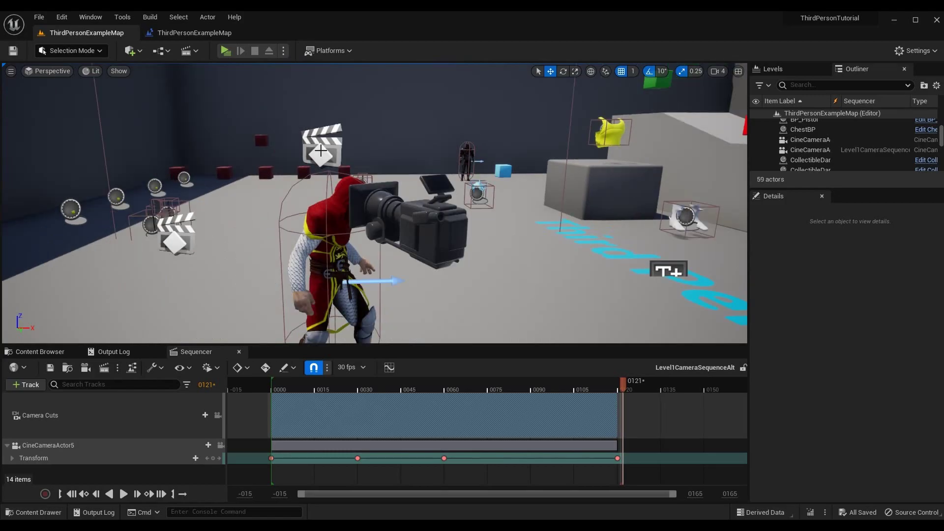
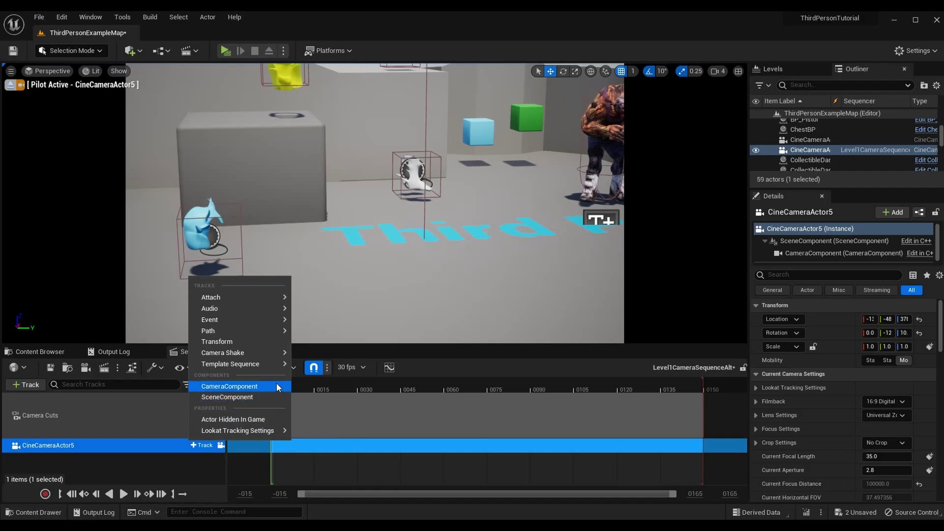
# Step: Add a Transform track to CineCameraActor5 and aim the camera at the grey block below the yellow chest piece
pyautogui.click(269, 341)
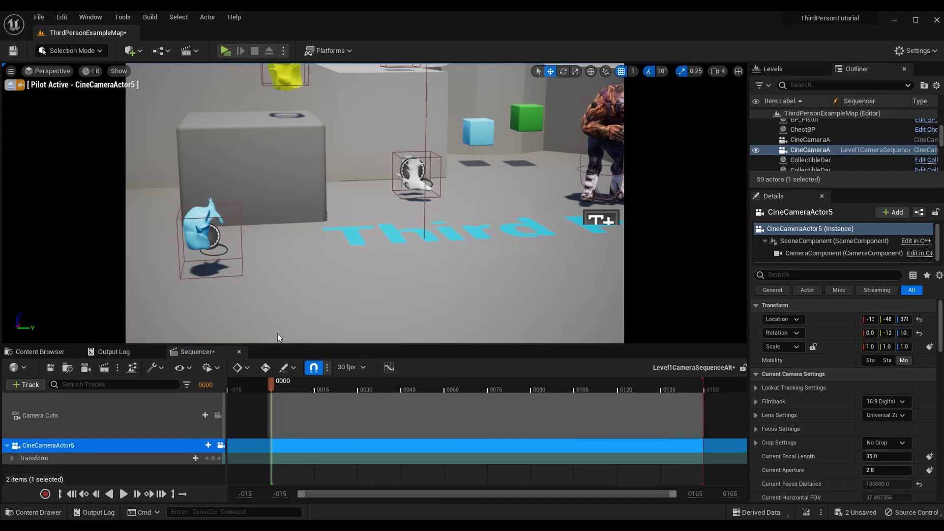
pyautogui.moveTo(347, 135); pyautogui.dragTo(295, 118, button='right')
pyautogui.moveTo(378, 144); pyautogui.dragTo(428, 148, button='right')
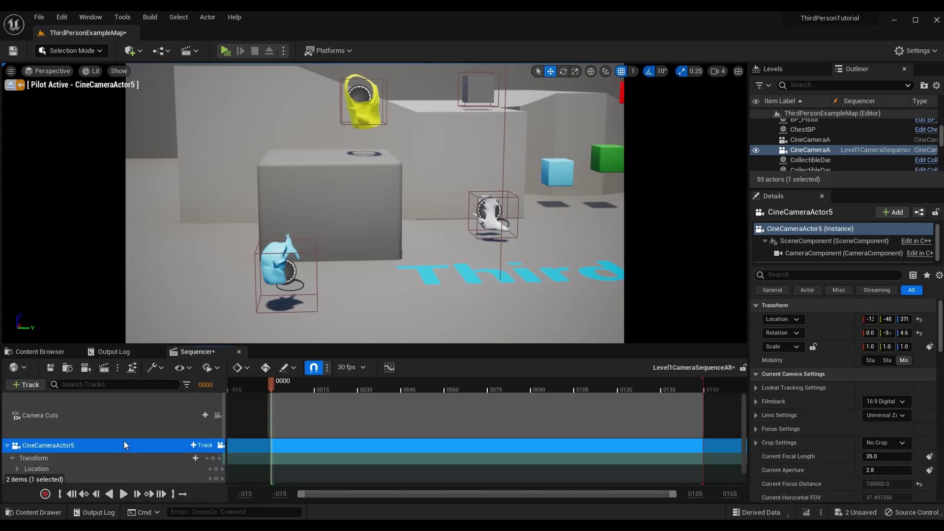
pyautogui.click(13, 459)
pyautogui.click(12, 450)
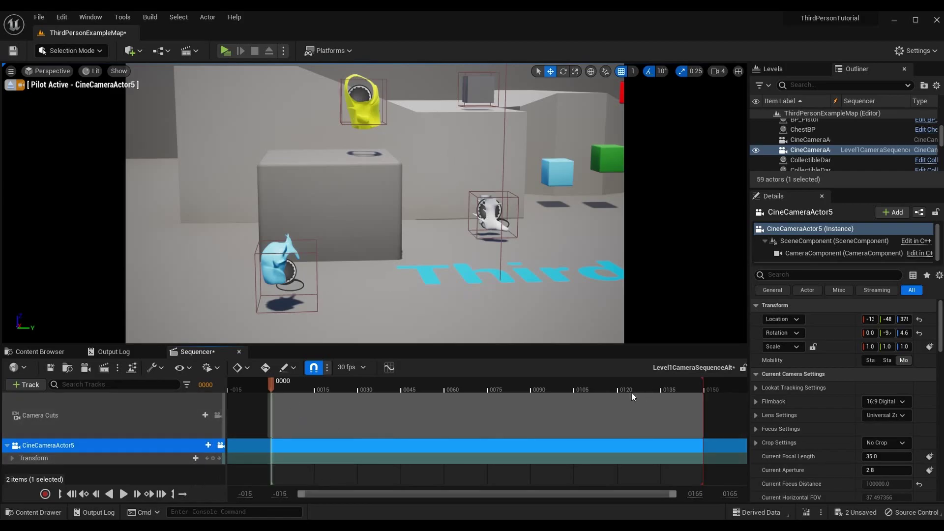
# Step: Key the camera's opening transform at frame 0
pyautogui.moveTo(279, 383); pyautogui.dragTo(392, 388)
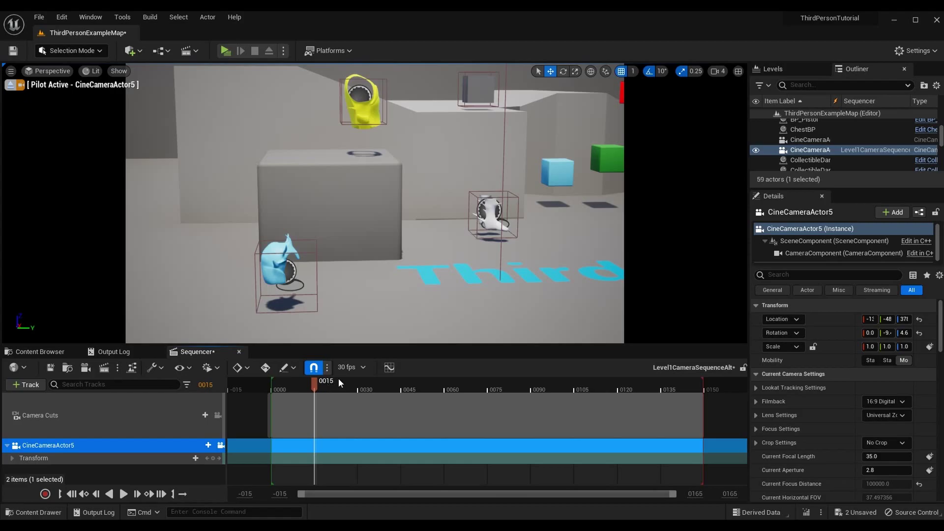
pyautogui.moveTo(316, 385); pyautogui.dragTo(270, 387)
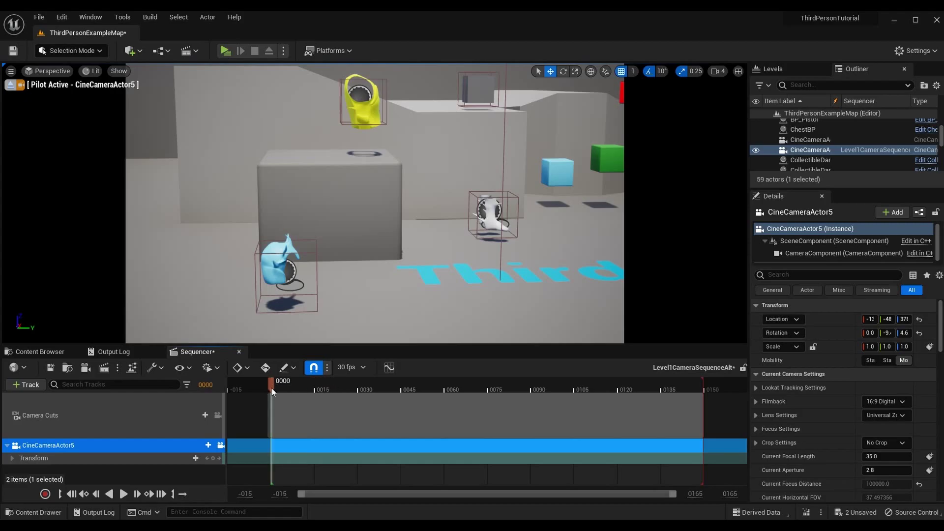
pyautogui.click(213, 458)
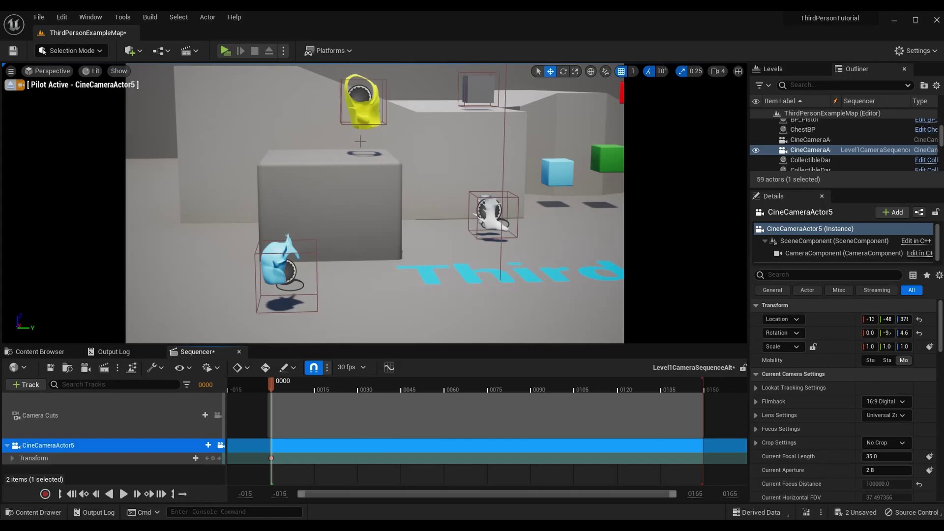
pyautogui.moveTo(360, 141); pyautogui.dragTo(449, 143, button='right')
pyautogui.scroll(5, 380, 148)
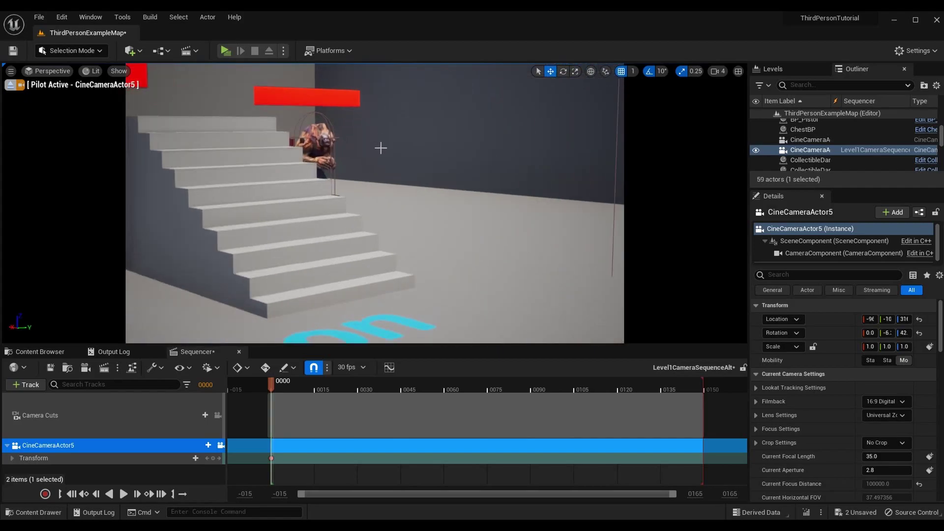
pyautogui.moveTo(381, 148); pyautogui.dragTo(447, 177, button='right')
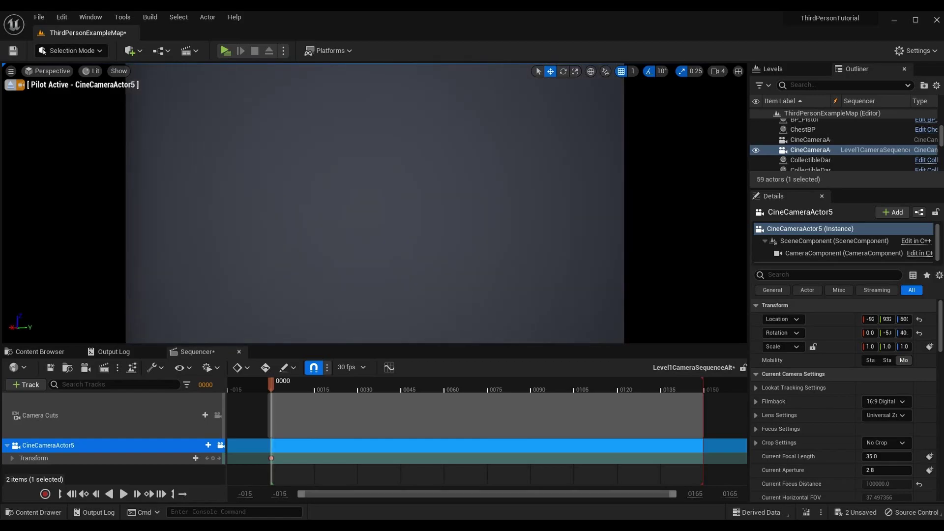
pyautogui.moveTo(375, 202); pyautogui.dragTo(308, 195, button='right')
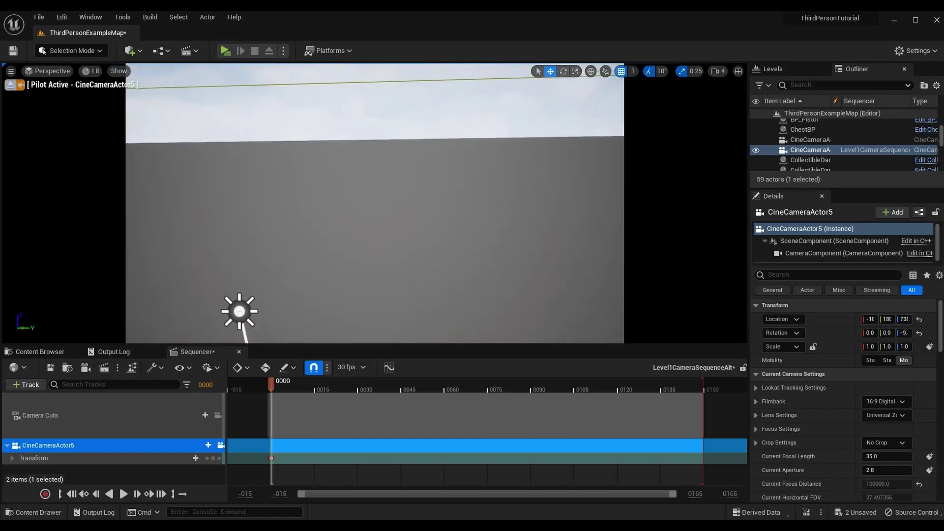
pyautogui.moveTo(425, 172); pyautogui.dragTo(416, 125, button='right')
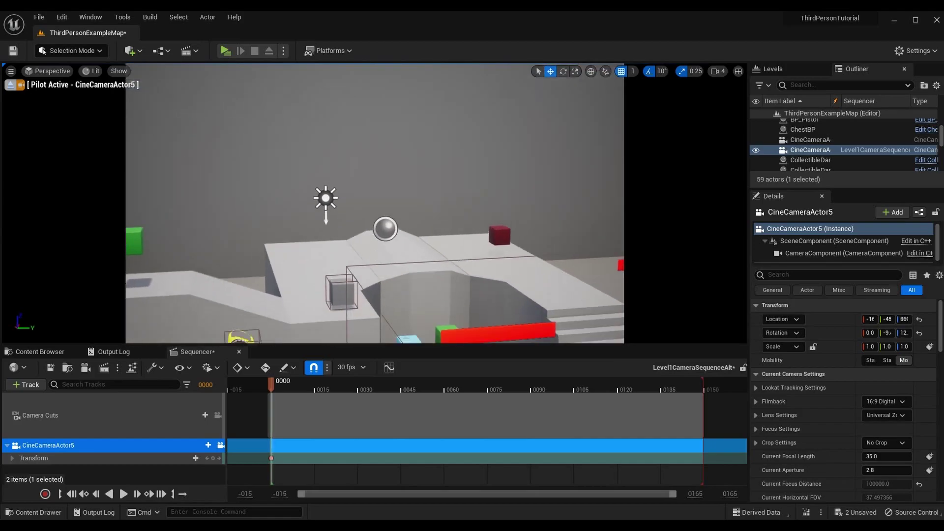
pyautogui.moveTo(415, 126)
pyautogui.mouseDown(button='middle')
pyautogui.moveTo(374, 126)
pyautogui.moveTo(425, 127)
pyautogui.mouseUp(button='middle')
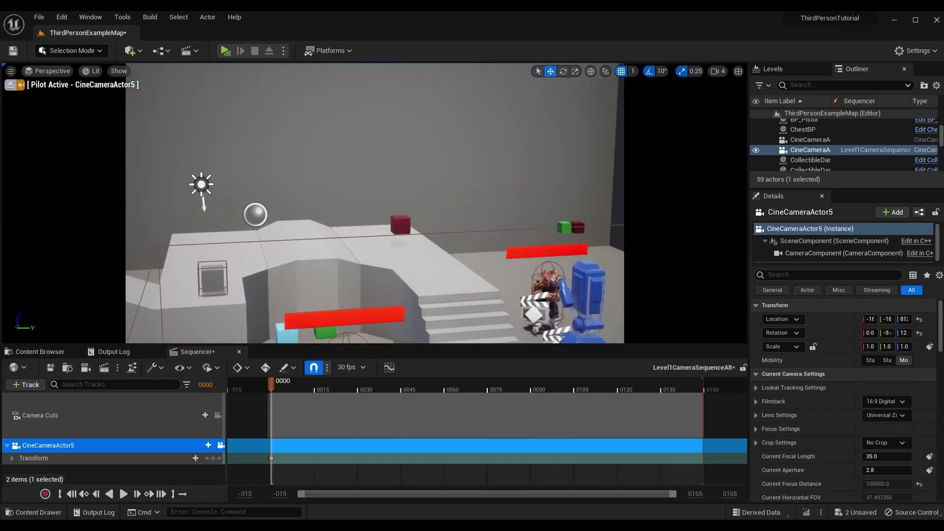
pyautogui.moveTo(433, 166); pyautogui.dragTo(426, 172, button='right')
# Step: At frame 30, fly the camera to a close-up of the yellow chest piece and key its transform
pyautogui.moveTo(269, 381); pyautogui.dragTo(294, 387)
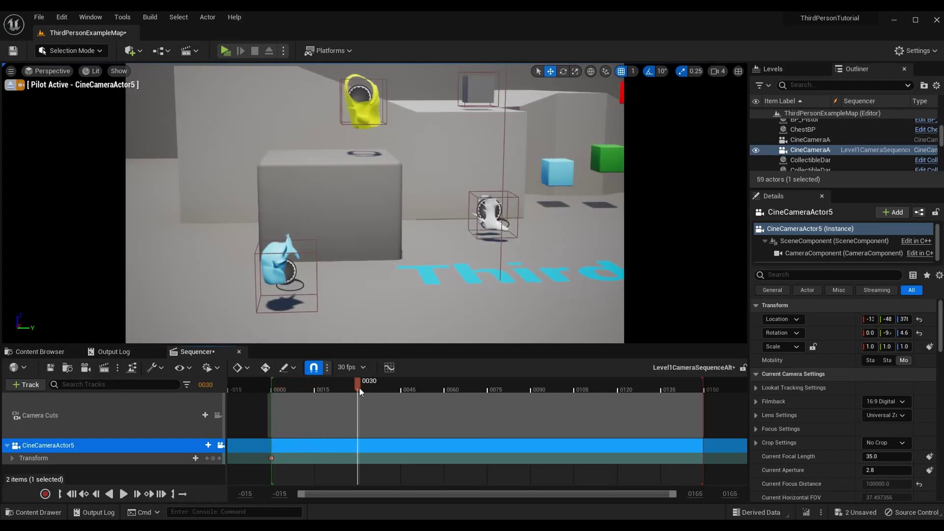
pyautogui.moveTo(450, 234); pyautogui.dragTo(476, 226, button='right')
pyautogui.press('a')
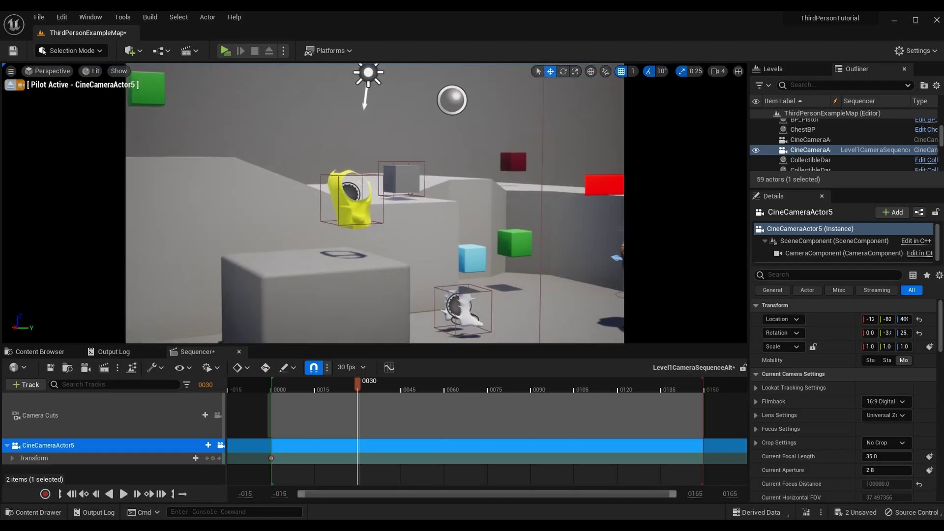
pyautogui.moveTo(370, 146); pyautogui.dragTo(443, 298, button='right')
pyautogui.press('w')
pyautogui.press('s')
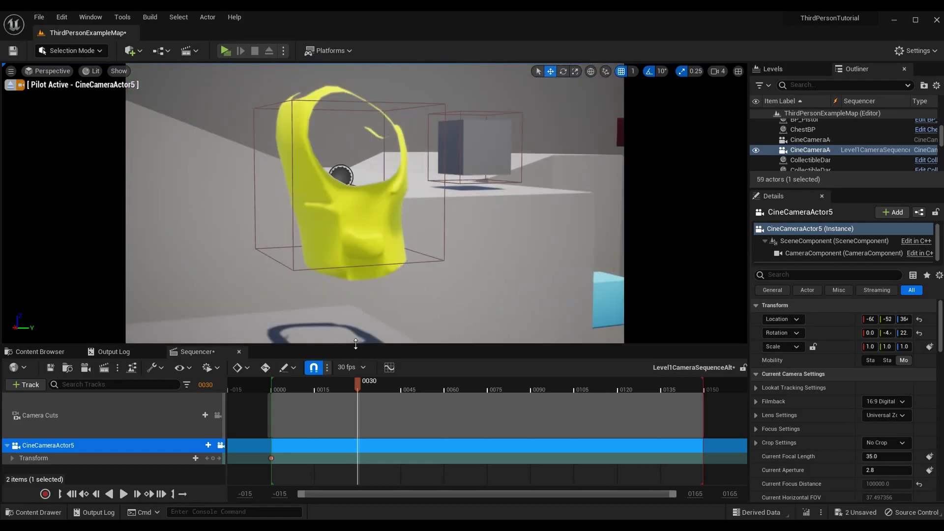
pyautogui.click(213, 458)
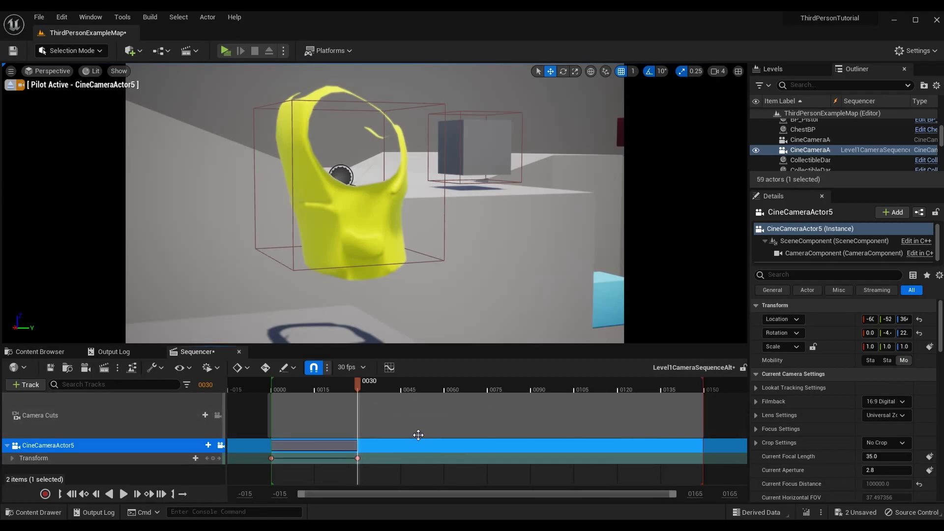
# Step: At frame 60, fly the camera to a close-up of the wooden barrel and key its transform
pyautogui.moveTo(356, 382); pyautogui.dragTo(445, 379)
pyautogui.moveTo(464, 225); pyautogui.dragTo(596, 222, button='right')
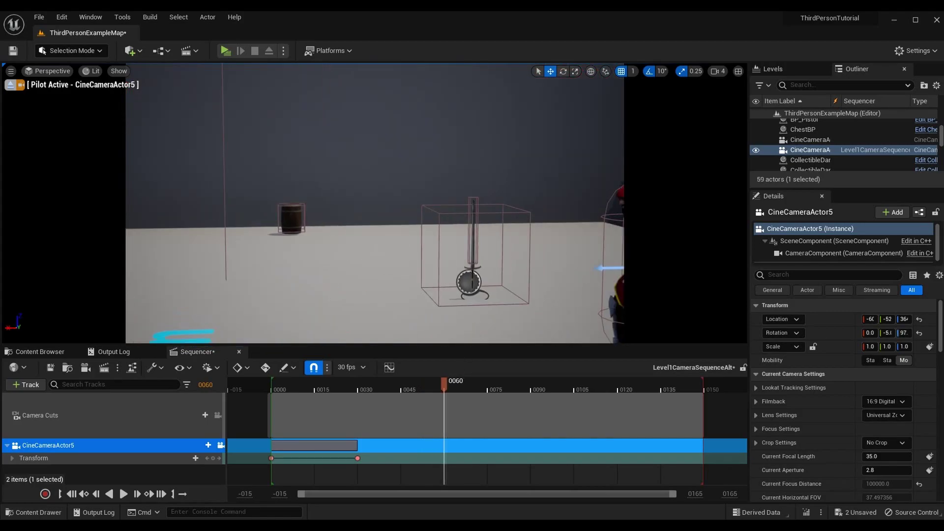
pyautogui.moveTo(491, 228); pyautogui.dragTo(407, 273, button='right')
pyautogui.scroll(15, 443, 225)
pyautogui.scroll(-6, 407, 230)
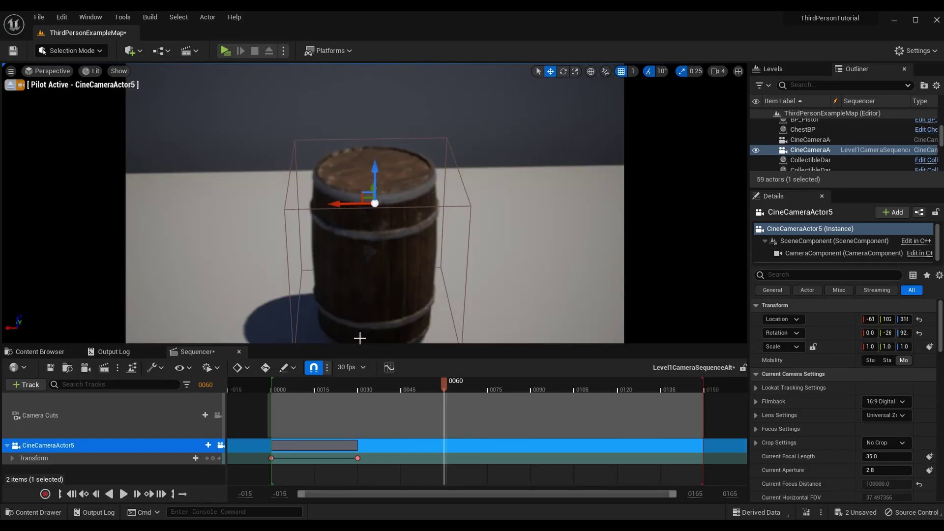
pyautogui.click(212, 458)
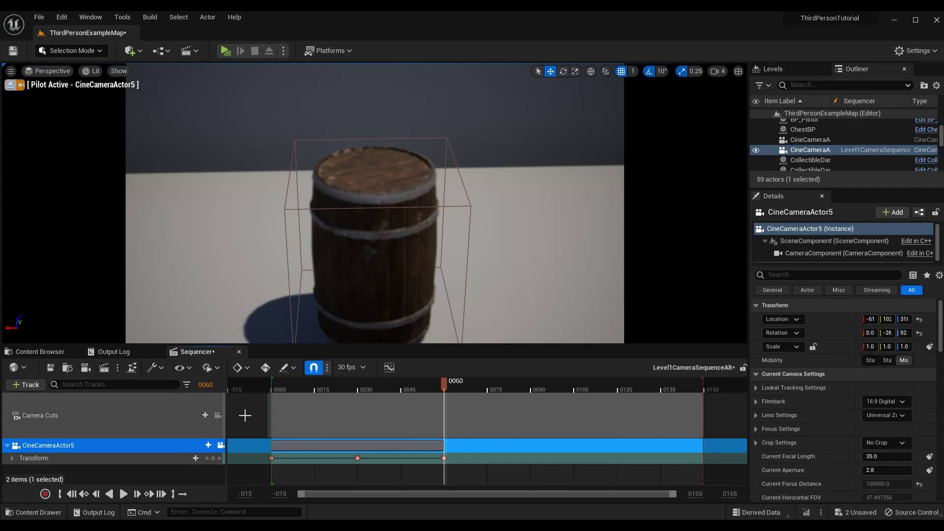
# Step: Play the camera animation from frame 0 to review the movement between the keys
pyautogui.click(124, 494)
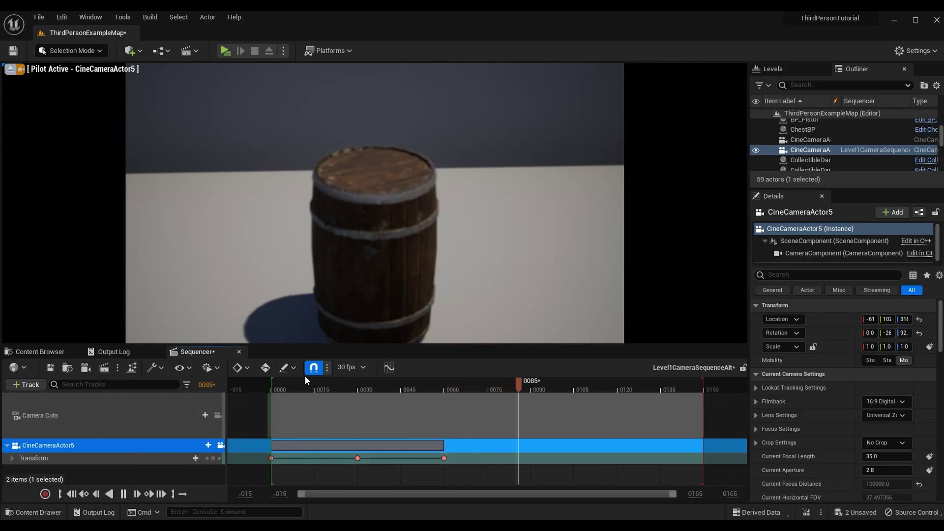
pyautogui.click(273, 383)
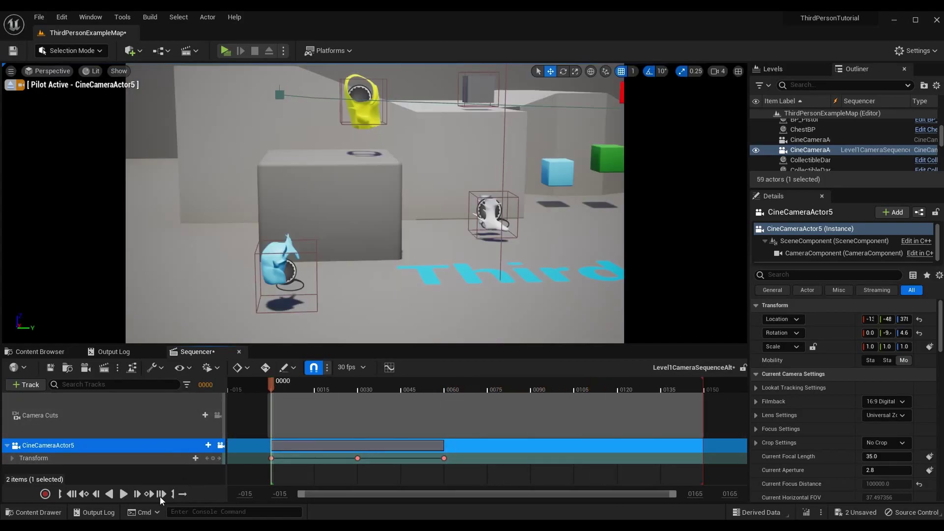
pyautogui.click(124, 494)
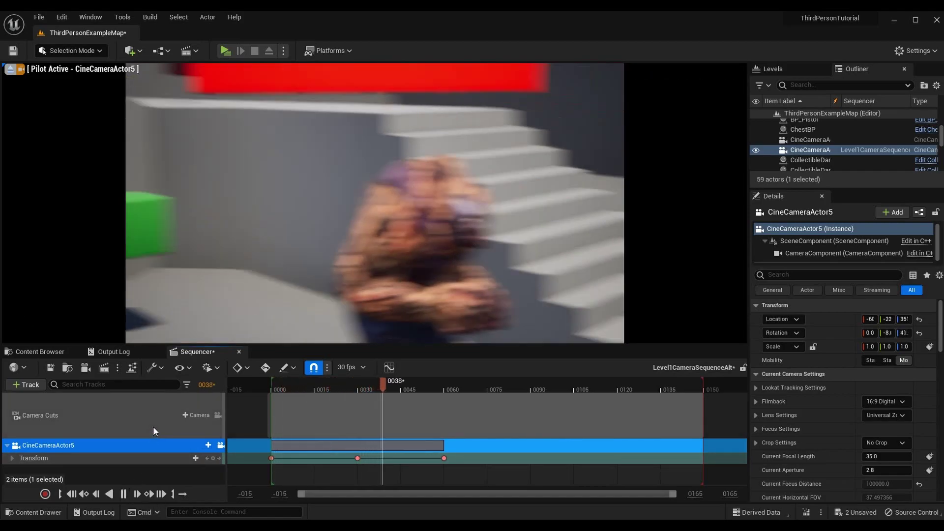
# Step: At frame 120, fly the camera to an extreme side close-up of the red-hooded character's face and key its transform
pyautogui.click(707, 383)
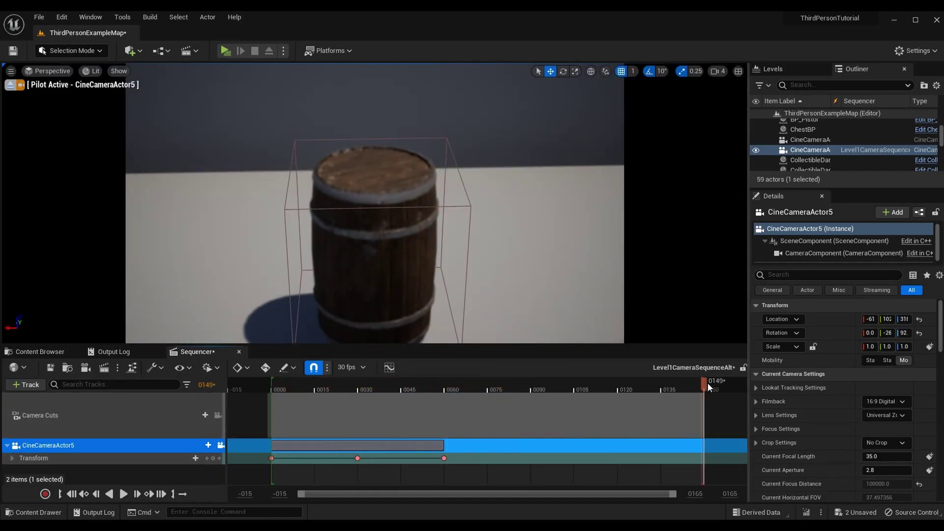
pyautogui.moveTo(704, 382); pyautogui.dragTo(618, 377)
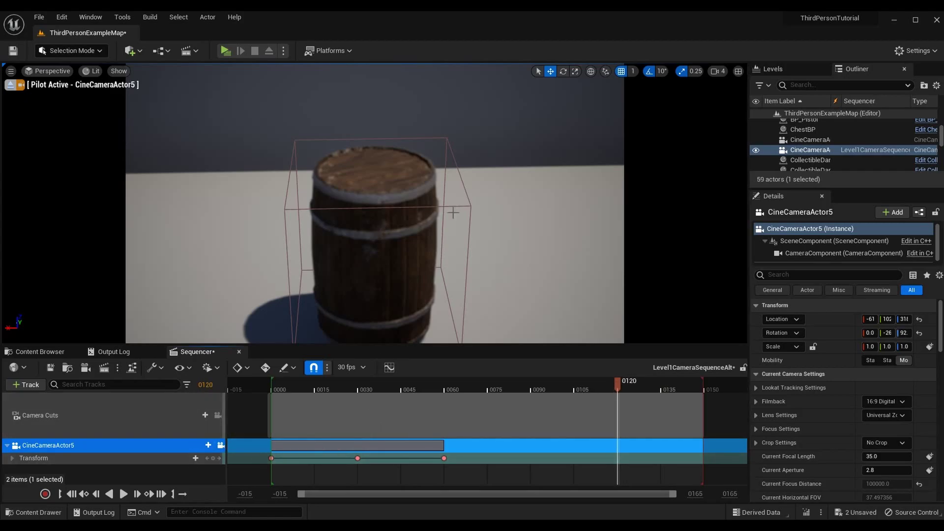
pyautogui.moveTo(453, 212); pyautogui.dragTo(673, 182, button='right')
pyautogui.moveTo(331, 193); pyautogui.dragTo(367, 174, button='right')
pyautogui.scroll(6, 331, 193)
pyautogui.moveTo(453, 213); pyautogui.dragTo(465, 234, button='right')
pyautogui.moveTo(343, 200); pyautogui.dragTo(362, 209, button='right')
pyautogui.moveTo(362, 209); pyautogui.dragTo(341, 218, button='middle')
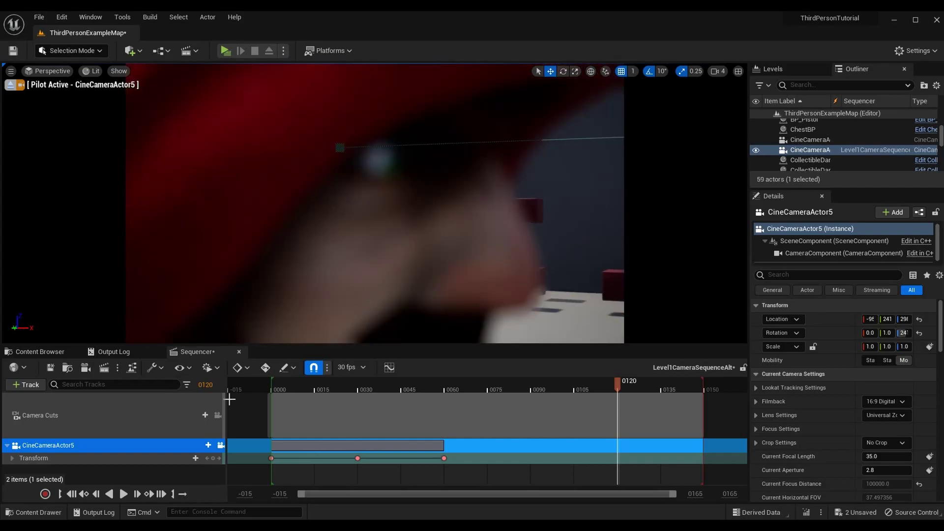
pyautogui.click(212, 458)
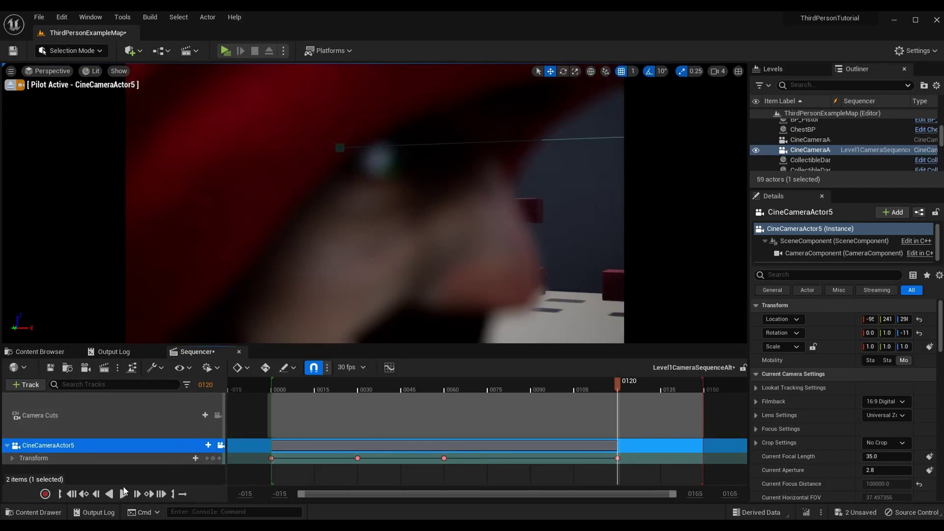
# Step: Trim the Camera Cuts section to frame 120 and the playback end to just past it, playing back the camera move to check
pyautogui.click(127, 495)
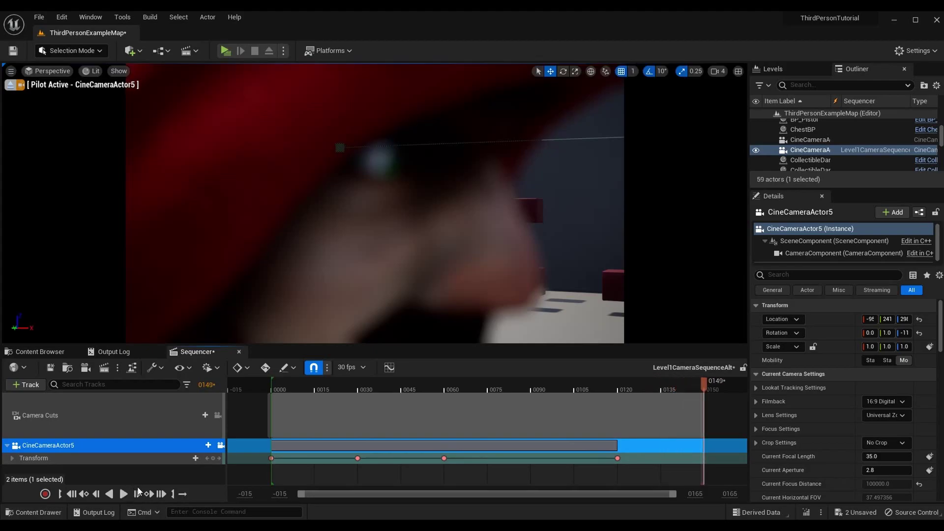
pyautogui.click(124, 494)
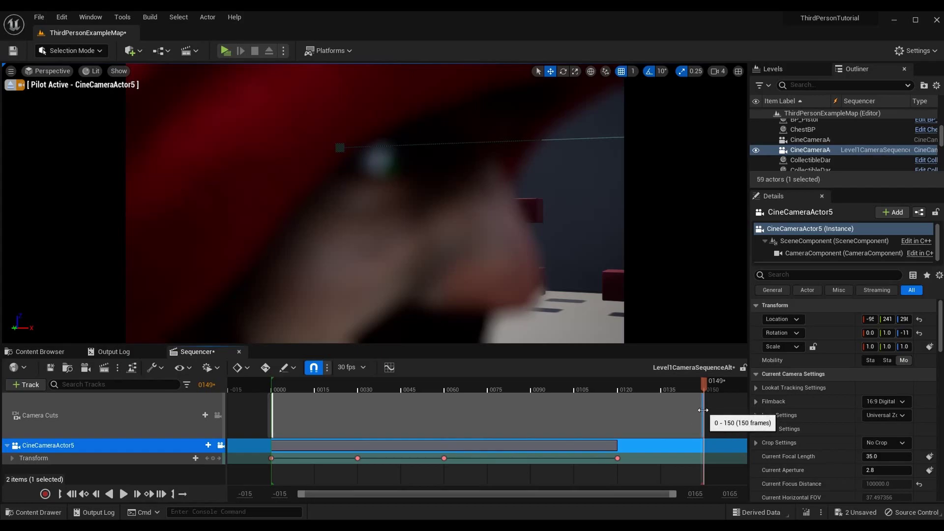
pyautogui.moveTo(694, 408); pyautogui.dragTo(611, 382)
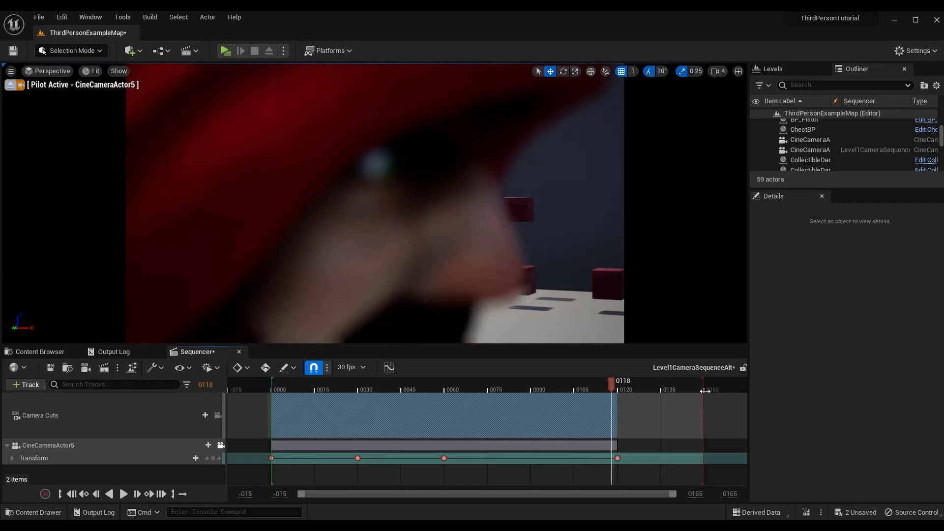
pyautogui.moveTo(671, 383); pyautogui.dragTo(620, 381)
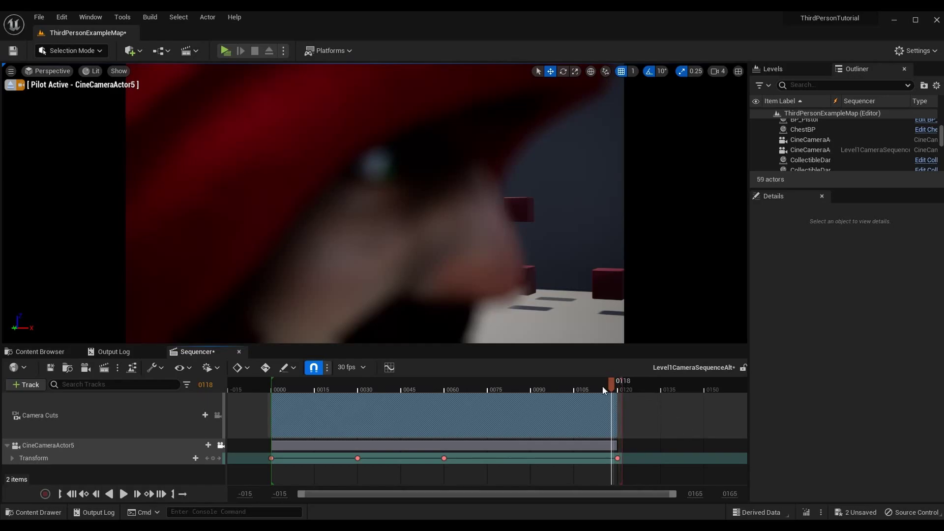
pyautogui.click(128, 495)
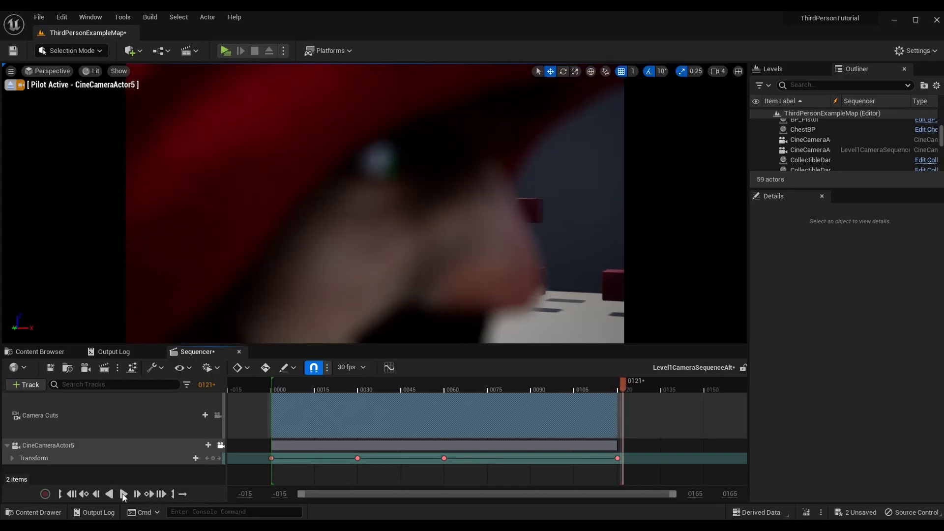
pyautogui.click(123, 494)
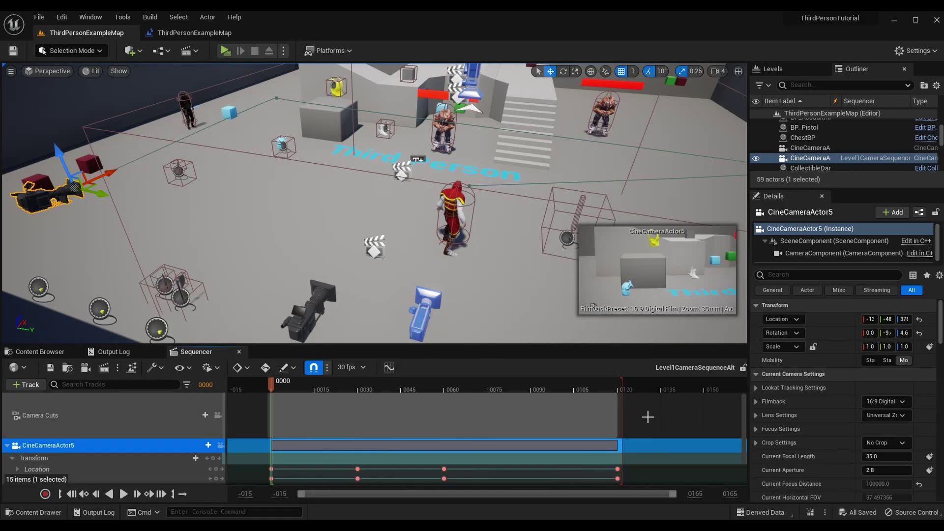
# Step: Bind CineCameraActor5 to the Camera Cuts track from frame 0 and save the sequence
pyautogui.click(197, 415)
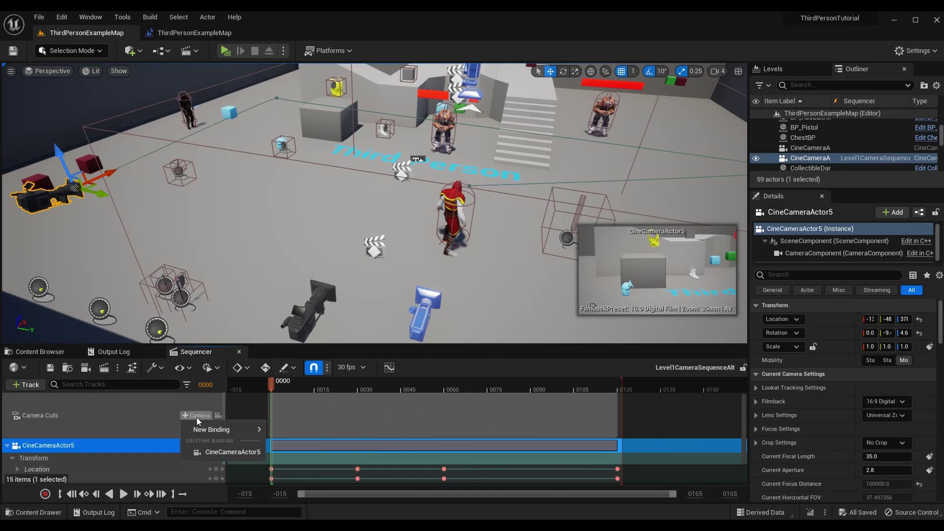
pyautogui.click(253, 451)
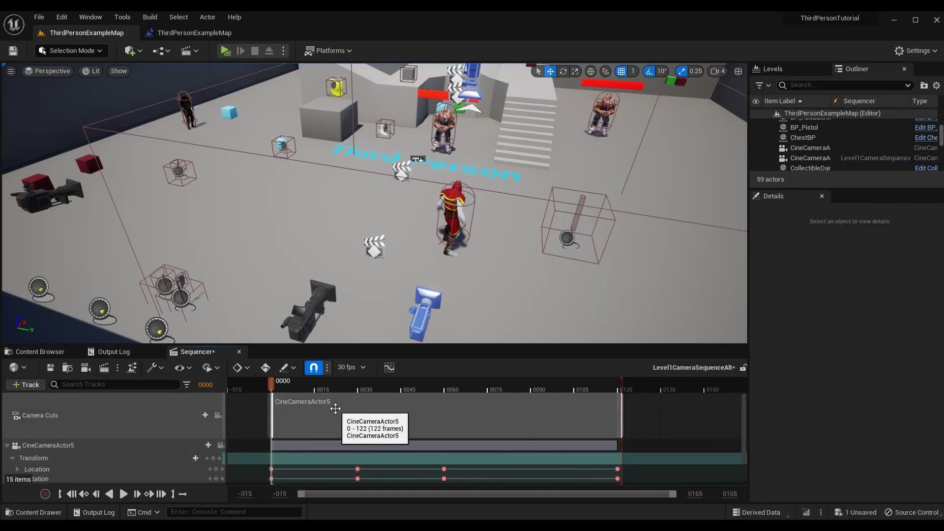
pyautogui.moveTo(273, 382)
pyautogui.mouseDown()
pyautogui.moveTo(627, 385)
pyautogui.moveTo(272, 388)
pyautogui.mouseUp()
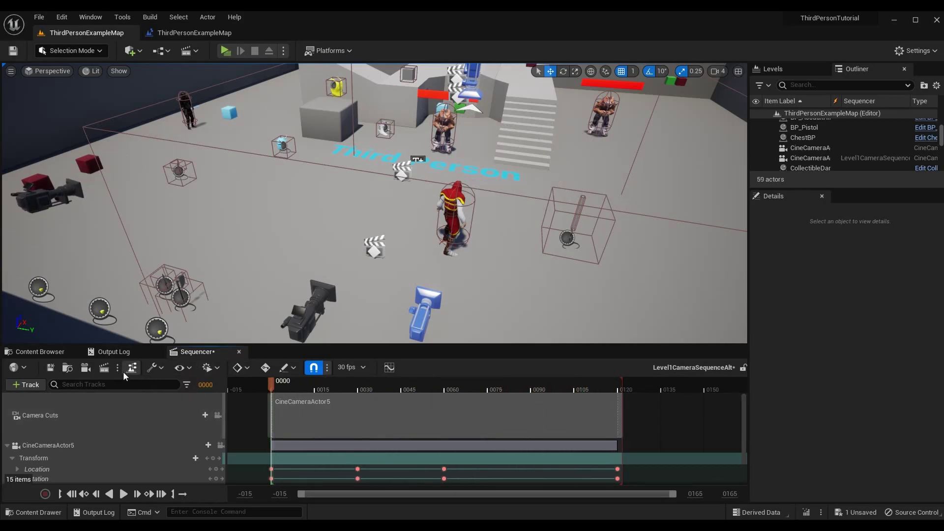
pyautogui.click(50, 369)
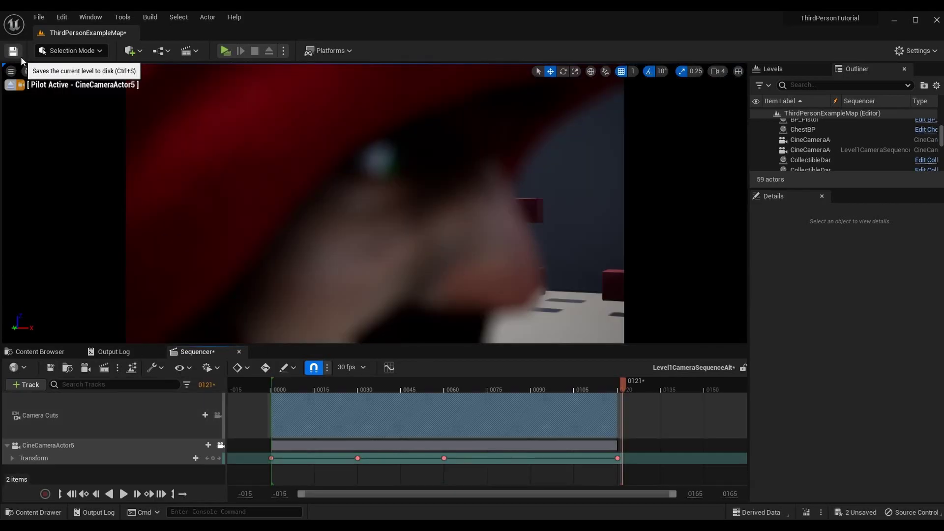
# Step: Save the current level and the remaining unsaved Level1CameraSequenceAlt asset in the LevelSequences folder
pyautogui.click(21, 57)
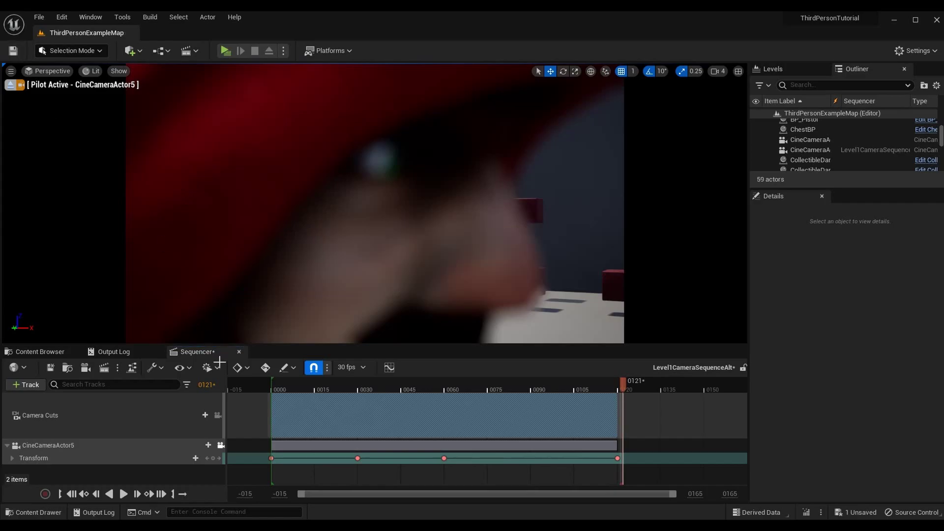
pyautogui.click(38, 352)
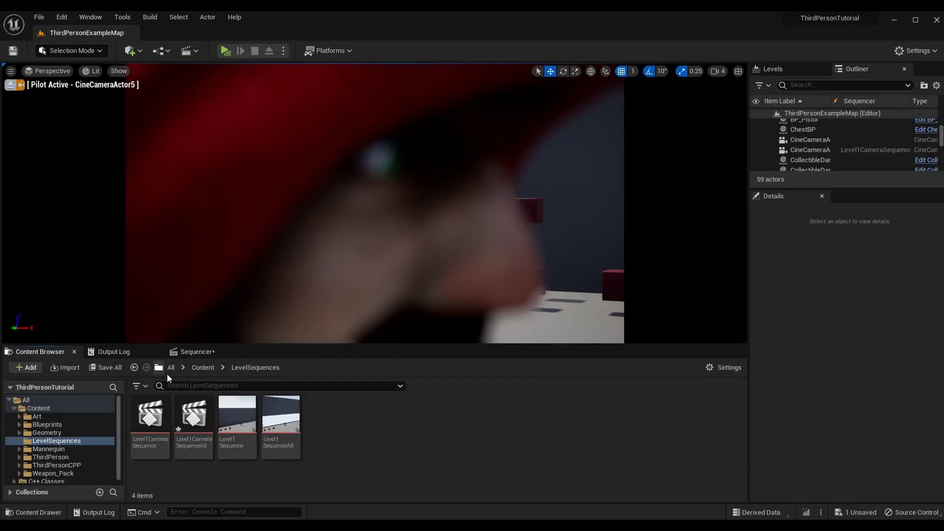
pyautogui.click(40, 17)
pyautogui.click(90, 130)
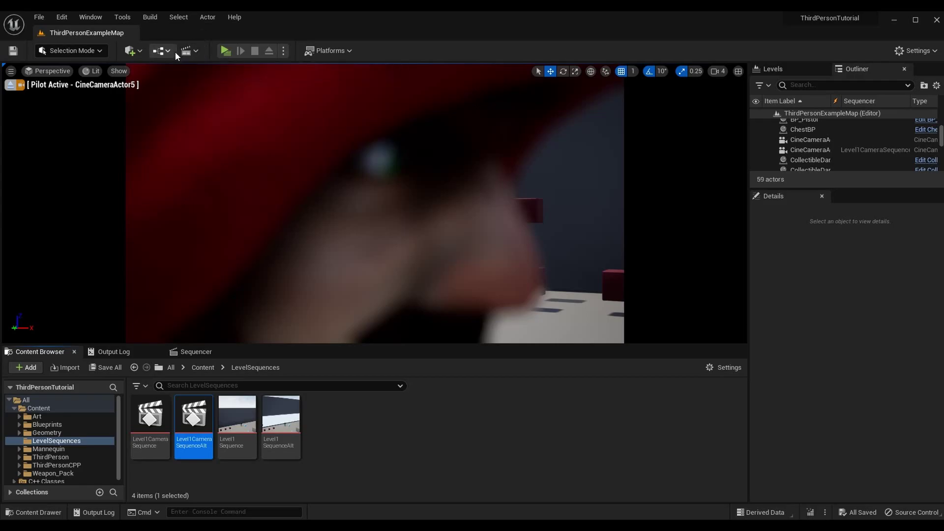
# Step: Open the Level Blueprint and examine the chain of Create Level Sequence Player and Play nodes from Event BeginPlay
pyautogui.click(163, 51)
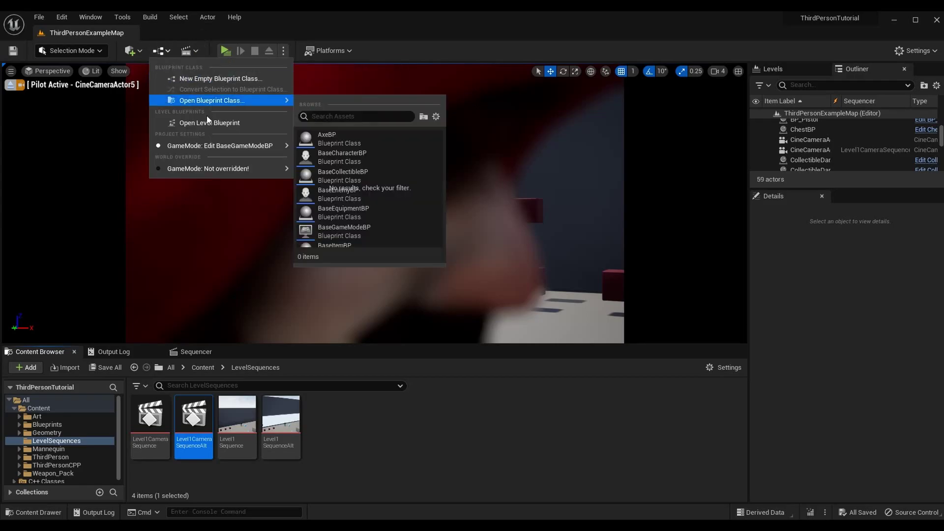
pyautogui.click(272, 121)
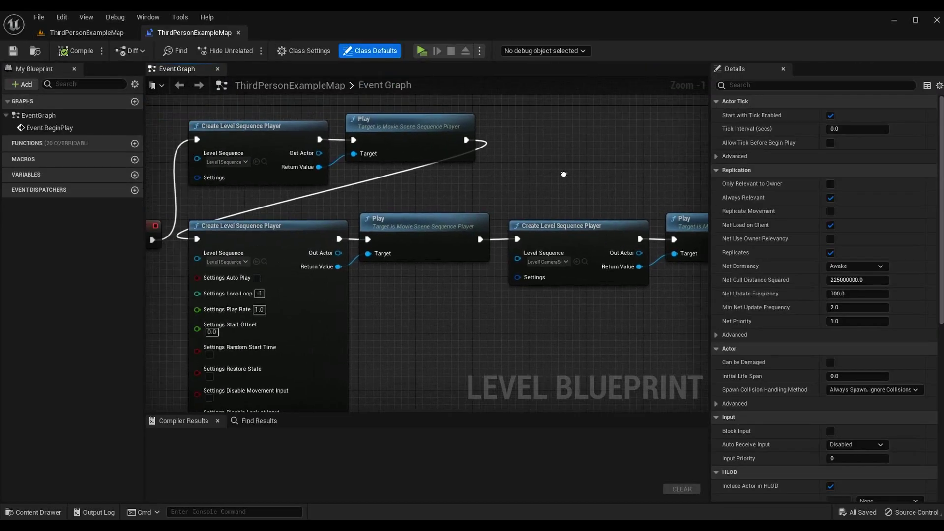
pyautogui.moveTo(565, 175); pyautogui.dragTo(685, 184, button='right')
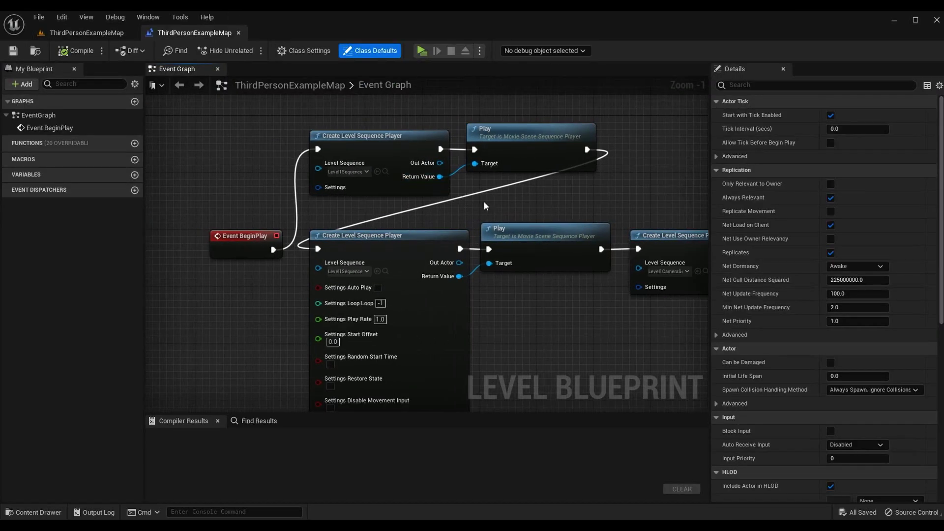
pyautogui.moveTo(483, 201); pyautogui.dragTo(453, 143, button='right')
pyautogui.scroll(-1, 455, 146)
pyautogui.moveTo(556, 190); pyautogui.dragTo(345, 184, button='right')
pyautogui.scroll(2, 472, 164)
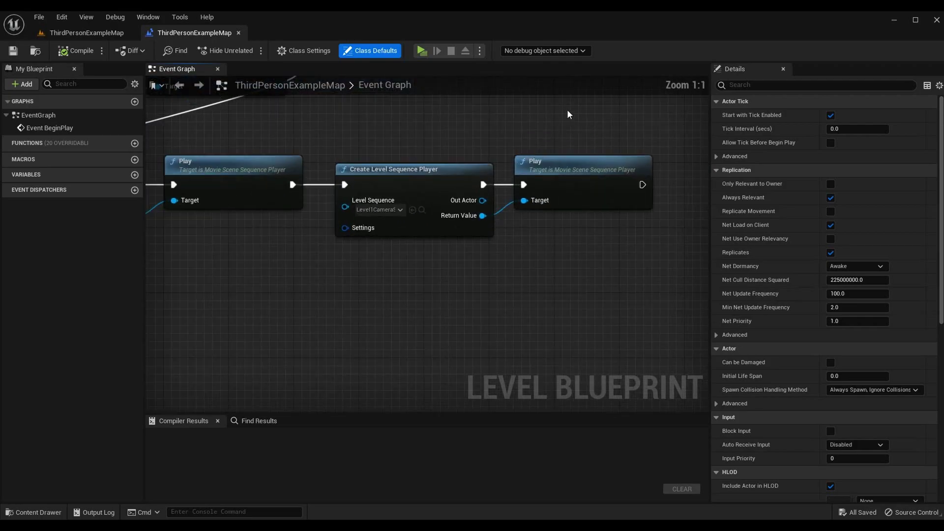
pyautogui.moveTo(348, 147); pyautogui.dragTo(681, 175, button='right')
pyautogui.moveTo(532, 106); pyautogui.dragTo(427, 150, button='right')
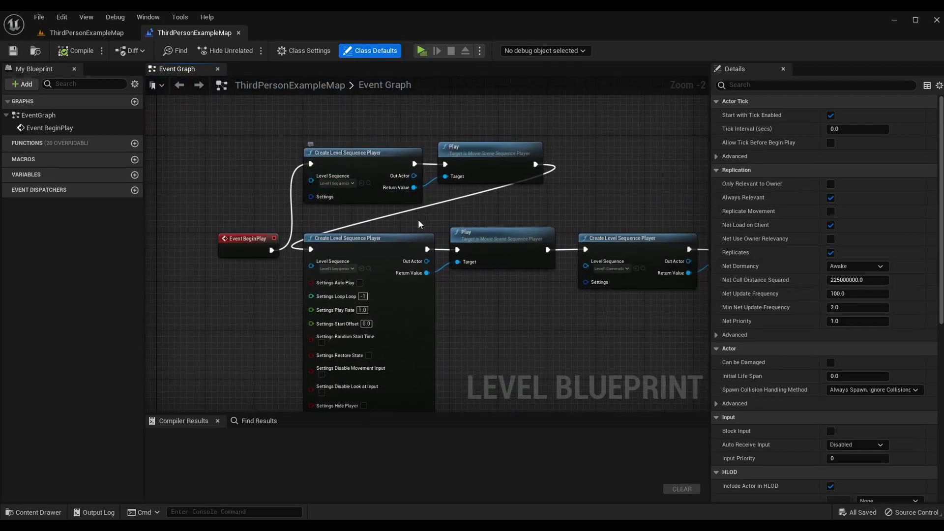
# Step: Compare the expanded settings of the lower Create Level Sequence Player node with the upper one's collapsed Settings input
pyautogui.moveTo(412, 199); pyautogui.dragTo(406, 180, button='right')
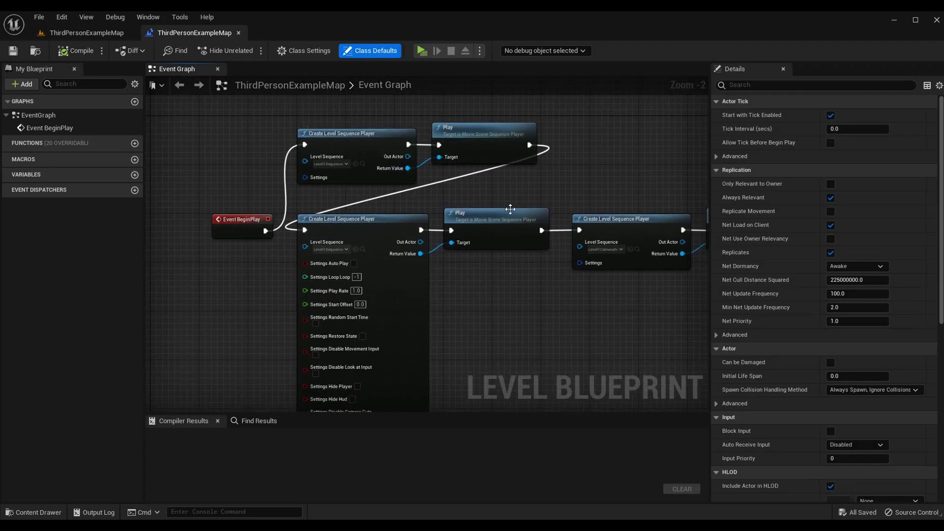
pyautogui.moveTo(418, 198); pyautogui.dragTo(424, 123, button='right')
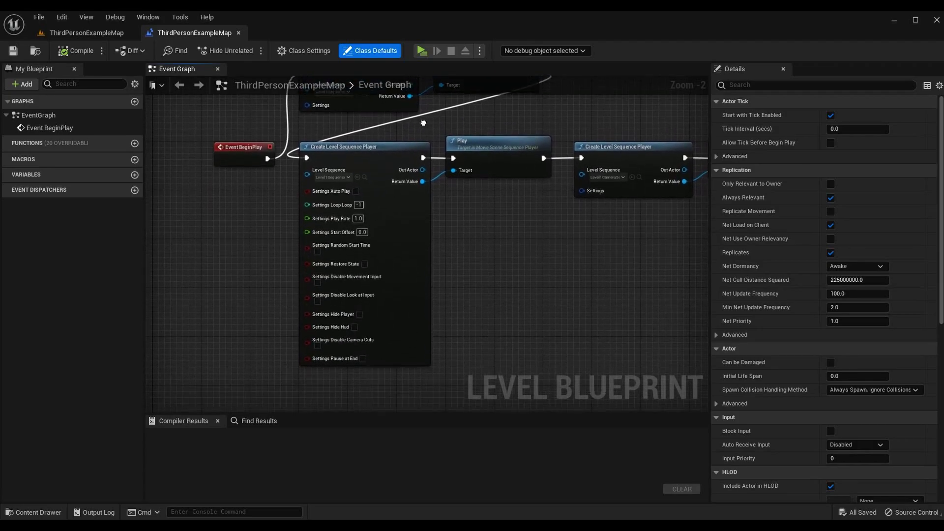
pyautogui.moveTo(291, 125); pyautogui.dragTo(460, 350)
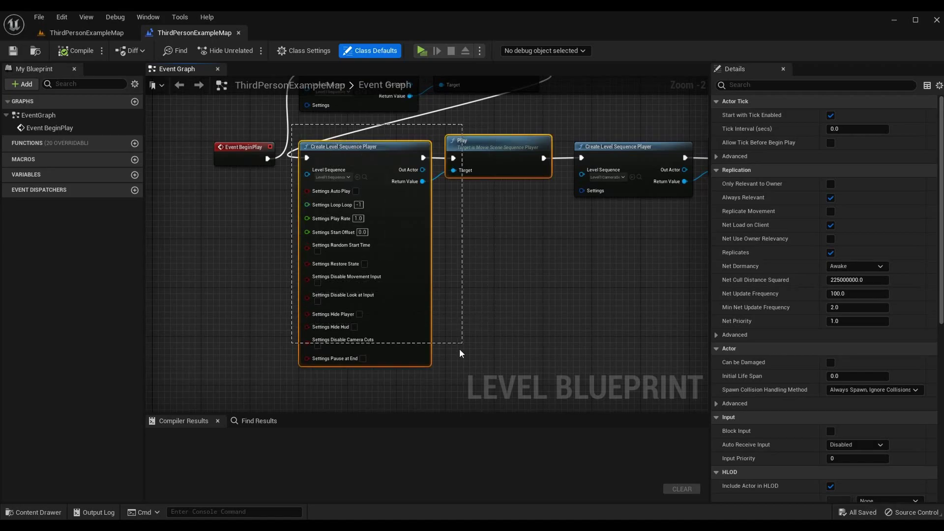
pyautogui.moveTo(429, 389); pyautogui.dragTo(428, 389)
pyautogui.moveTo(411, 117); pyautogui.dragTo(413, 182, button='right')
pyautogui.click(356, 130)
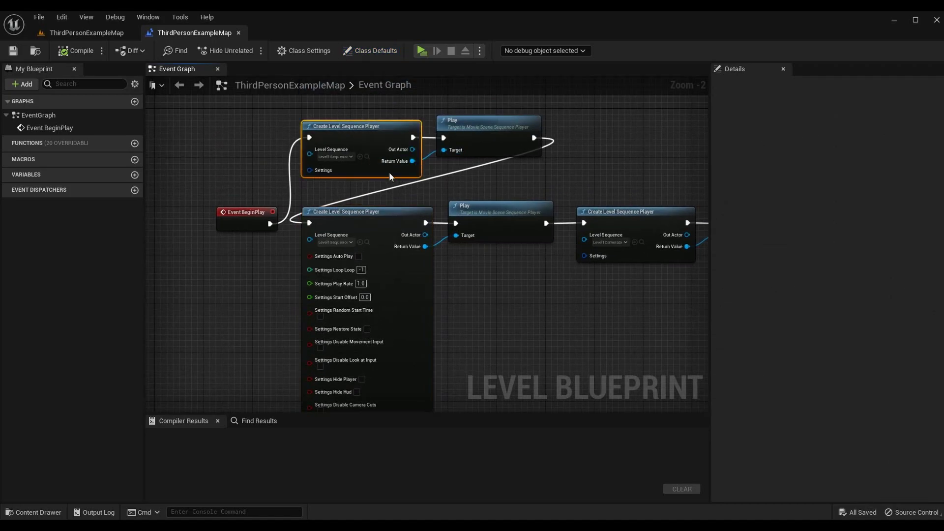
# Step: Play the level in a new window to test the level sequences started by Event BeginPlay
pyautogui.scroll(2, 353, 138)
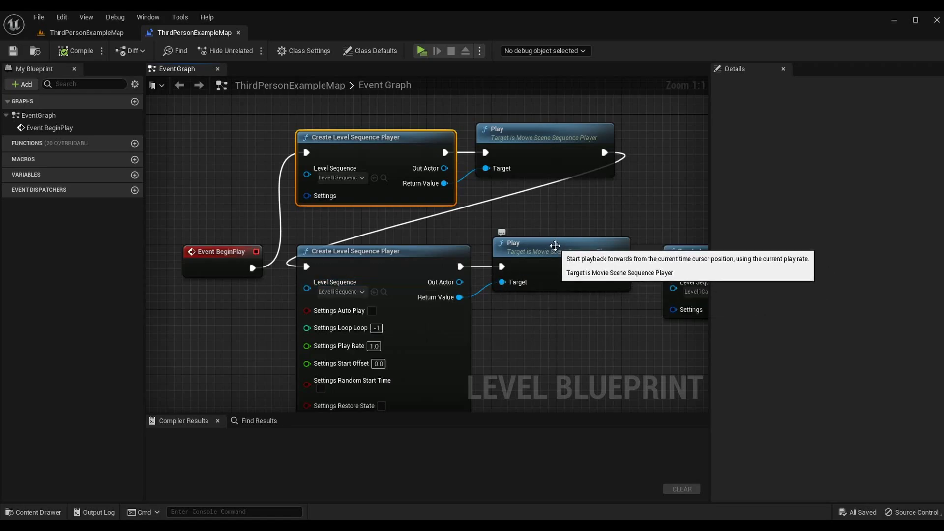
pyautogui.moveTo(547, 243); pyautogui.dragTo(533, 225, button='right')
pyautogui.scroll(-1, 457, 207)
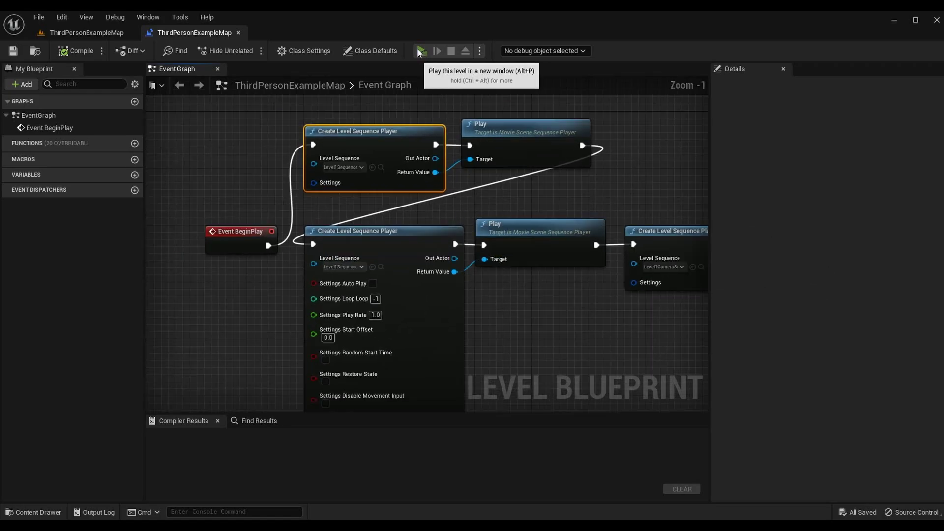
pyautogui.hotkey('alt', 'p')
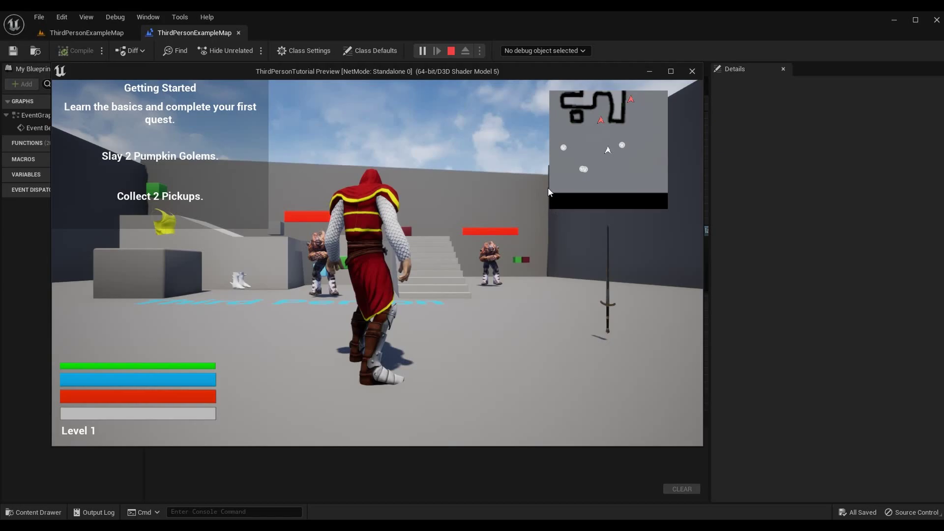
# Step: Walk the character through the level up onto the raised platform and end the play test
pyautogui.click(548, 188)
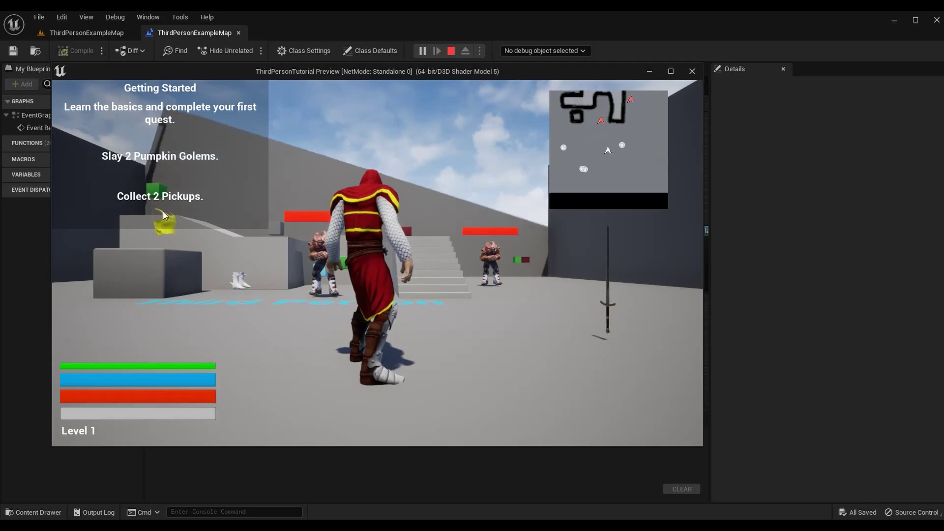
pyautogui.press('w')
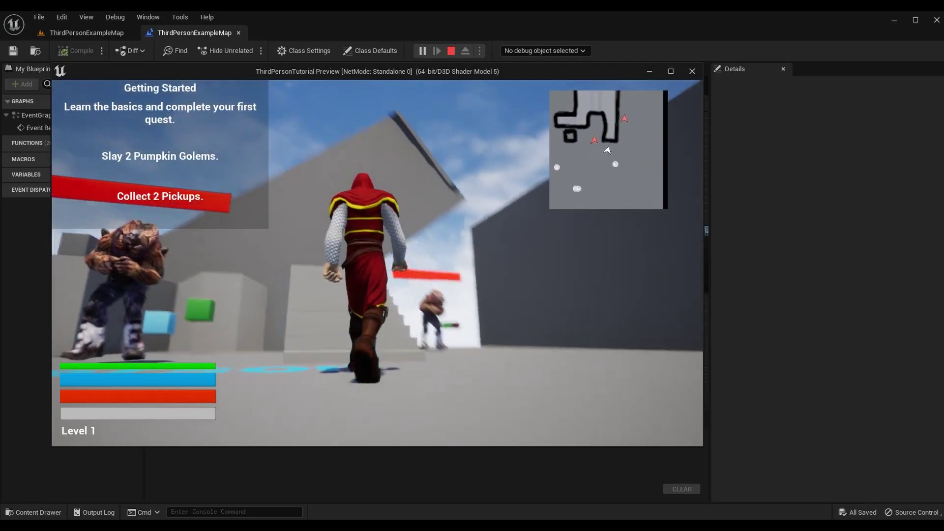
pyautogui.press('w')
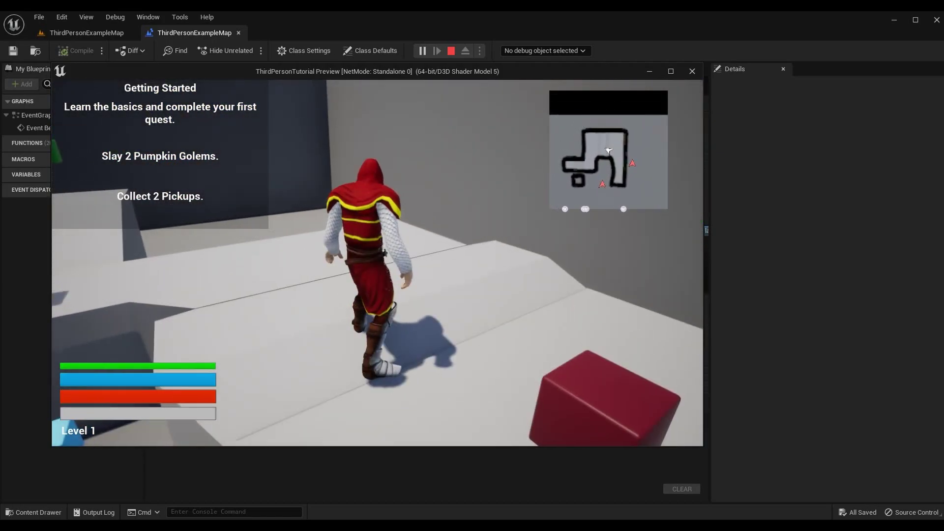
pyautogui.press('Escape')
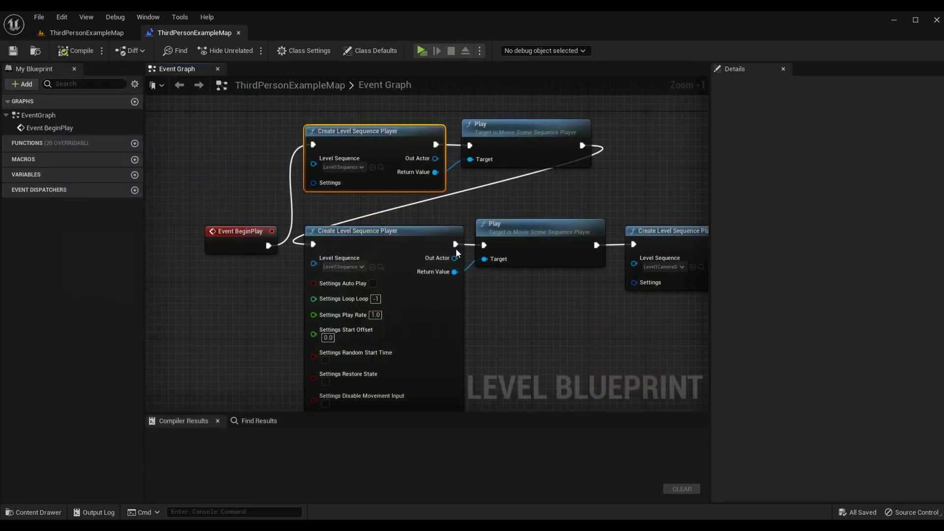
# Step: Examine the upper Create Level Sequence Player's Settings pin options and the expanded Loop setting on the second player node
pyautogui.rightClick(314, 183)
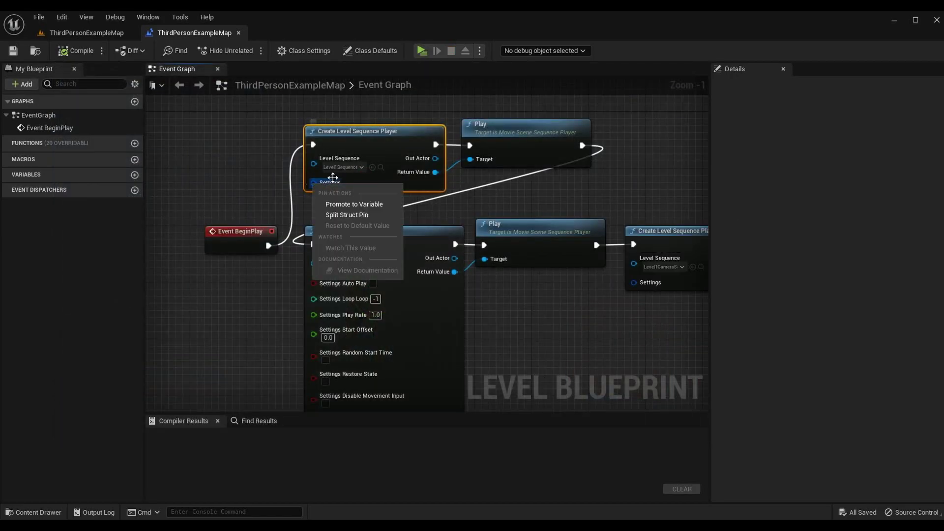
pyautogui.click(536, 205)
pyautogui.moveTo(479, 231); pyautogui.dragTo(483, 116, button='right')
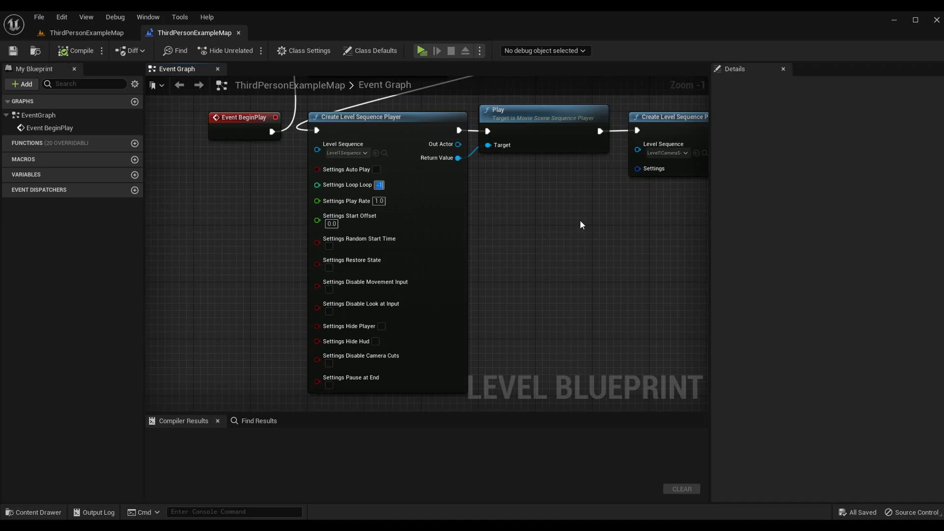
pyautogui.moveTo(493, 176); pyautogui.dragTo(452, 311, button='right')
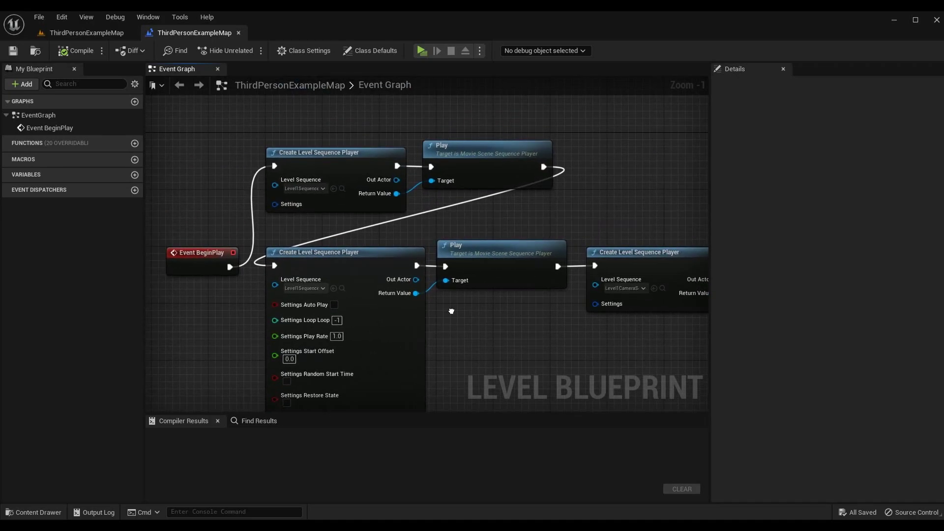
pyautogui.moveTo(508, 221); pyautogui.dragTo(450, 186, button='right')
pyautogui.scroll(-2, 409, 268)
pyautogui.moveTo(419, 335); pyautogui.dragTo(319, 223, button='right')
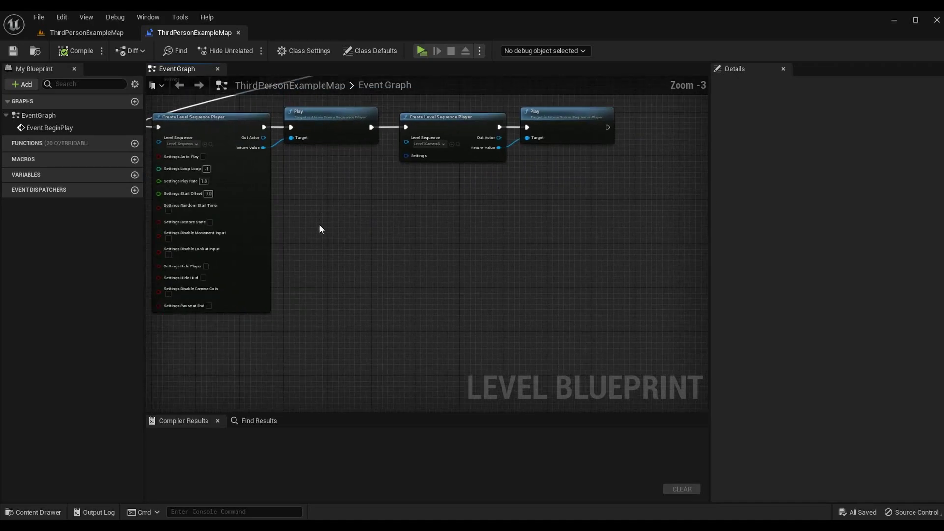
# Step: Select the lower row of Create Level Sequence Player and Play nodes and shift it right, beyond the upper pair
pyautogui.moveTo(295, 259); pyautogui.dragTo(330, 298, button='right')
pyautogui.moveTo(262, 392); pyautogui.dragTo(682, 169)
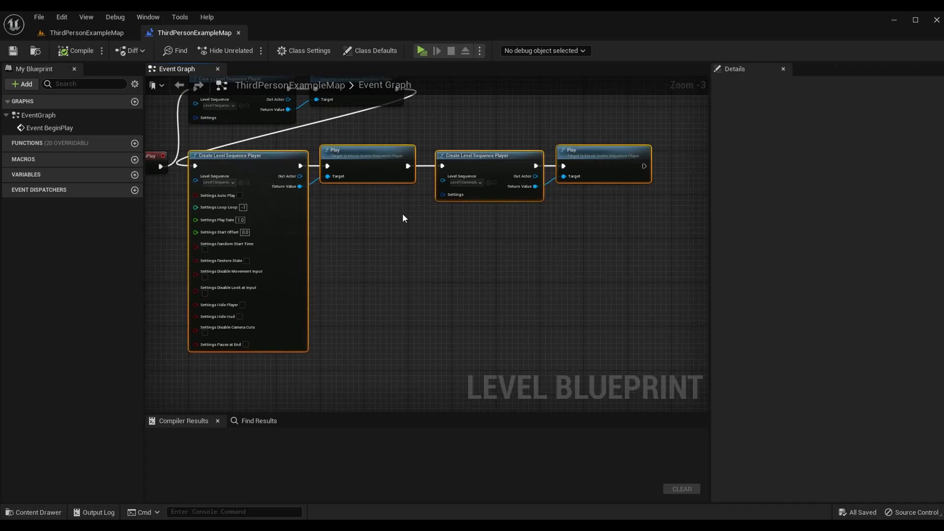
pyautogui.press('Right')
pyautogui.press('Right')
pyautogui.press('Right')
pyautogui.press('Right')
pyautogui.press('Right')
pyautogui.press('Right')
pyautogui.press('Right')
pyautogui.press('Right')
pyautogui.press('Right')
pyautogui.press('Right')
pyautogui.press('Right')
pyautogui.press('Right')
pyautogui.press('Right')
pyautogui.press('Right')
pyautogui.press('Right')
pyautogui.press('Right')
pyautogui.press('Right')
pyautogui.press('Right')
pyautogui.press('Right')
pyautogui.press('Right')
pyautogui.press('Right')
pyautogui.press('Right')
pyautogui.press('Right')
pyautogui.press('Right')
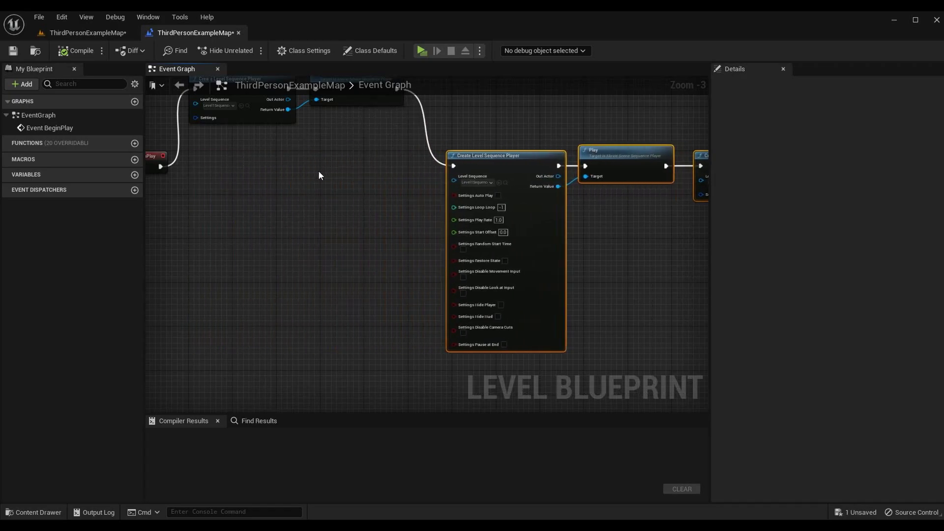
# Step: Move the first Create Level Sequence Player and Play nodes down in line with the rest of the chain
pyautogui.click(317, 172)
pyautogui.moveTo(272, 178); pyautogui.dragTo(301, 222, button='right')
pyautogui.moveTo(301, 223); pyautogui.dragTo(399, 143)
pyautogui.press('Down')
pyautogui.press('Down')
pyautogui.press('Down')
pyautogui.press('Down')
pyautogui.press('Down')
pyautogui.press('Down')
pyautogui.press('Down')
pyautogui.press('Down')
pyautogui.press('Down')
pyautogui.press('Down')
pyautogui.press('Down')
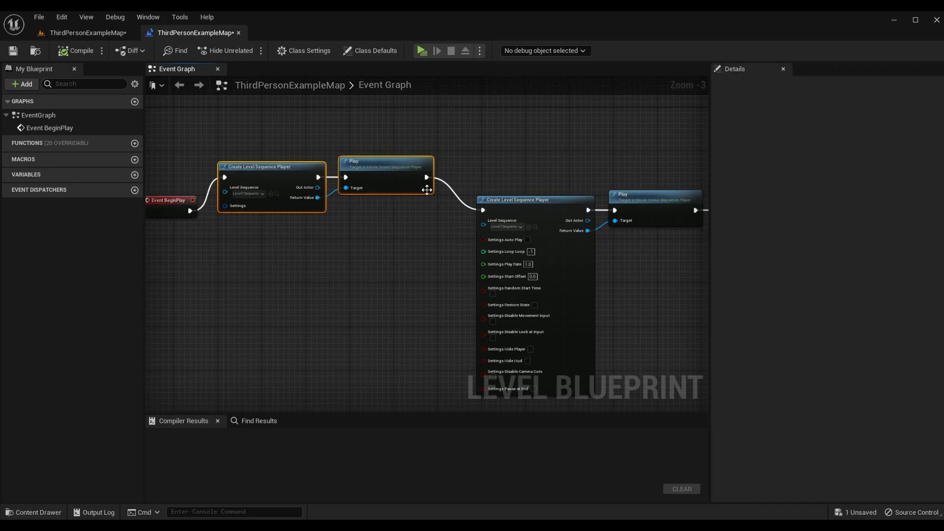
pyautogui.press('Down')
pyautogui.press('Down')
pyautogui.press('Down')
pyautogui.press('Down')
pyautogui.press('Up')
# Step: Move the second Create Level Sequence Player and its Play node left, closer to the first pair
pyautogui.click(394, 281)
pyautogui.moveTo(435, 282); pyautogui.dragTo(242, 167, button='right')
pyautogui.moveTo(501, 91); pyautogui.dragTo(502, 90)
pyautogui.moveTo(466, 150); pyautogui.dragTo(446, 272, button='right')
pyautogui.press('Left')
pyautogui.press('Left')
pyautogui.press('Left')
pyautogui.press('Left')
pyautogui.press('Left')
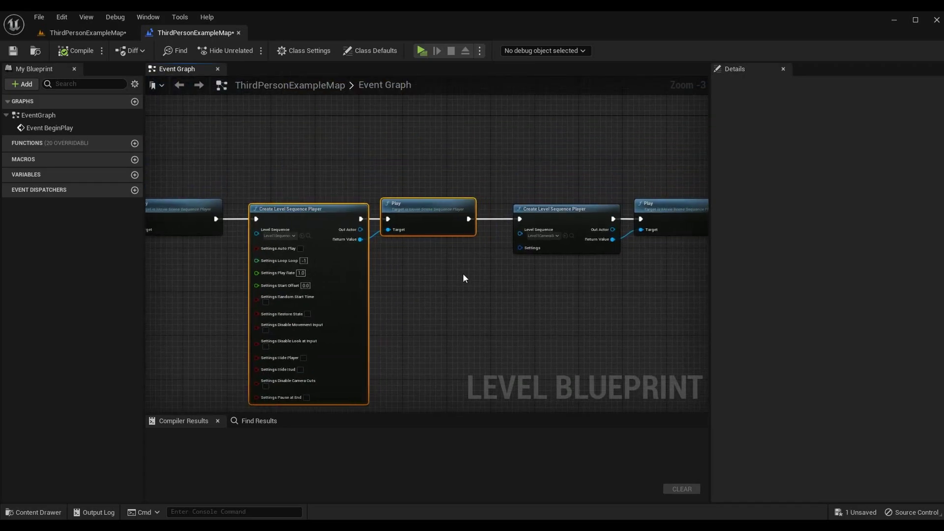
# Step: Compile and save the Level Blueprint with the rearranged node chain
pyautogui.moveTo(514, 275); pyautogui.dragTo(285, 227, button='right')
pyautogui.click(403, 228)
pyautogui.scroll(2, 311, 154)
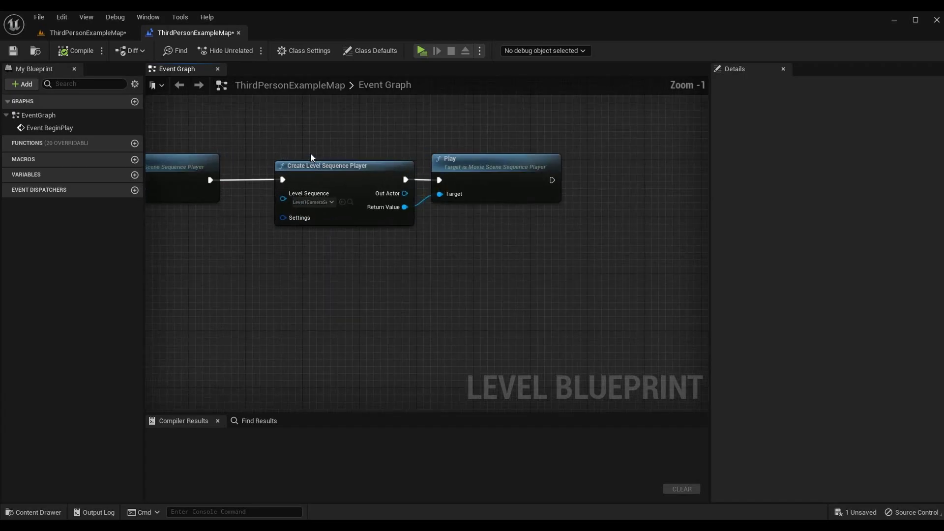
pyautogui.click(55, 54)
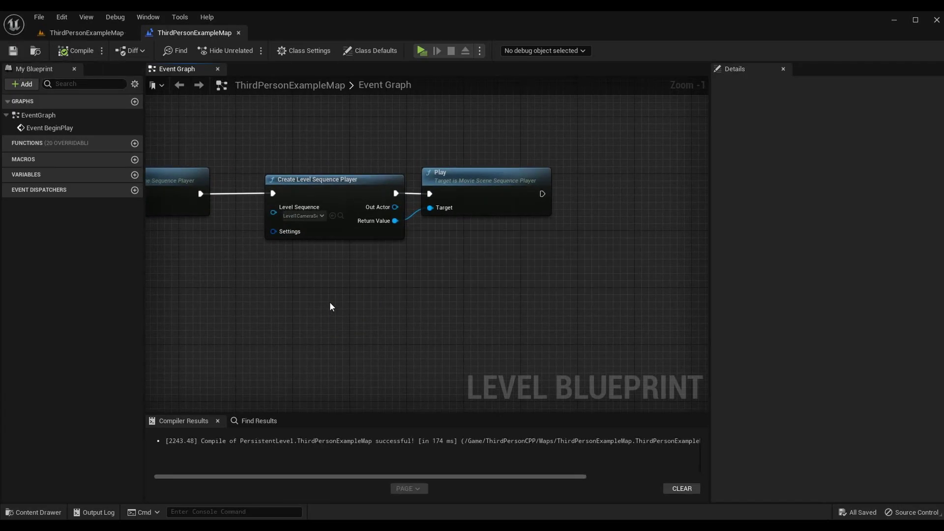
# Step: Add a Create Level Sequence Player node below the last one and assign it the Level1CameraSequenceAlt level sequence
pyautogui.moveTo(330, 302); pyautogui.dragTo(317, 296, button='right')
pyautogui.rightClick(316, 296)
pyautogui.write('create l')
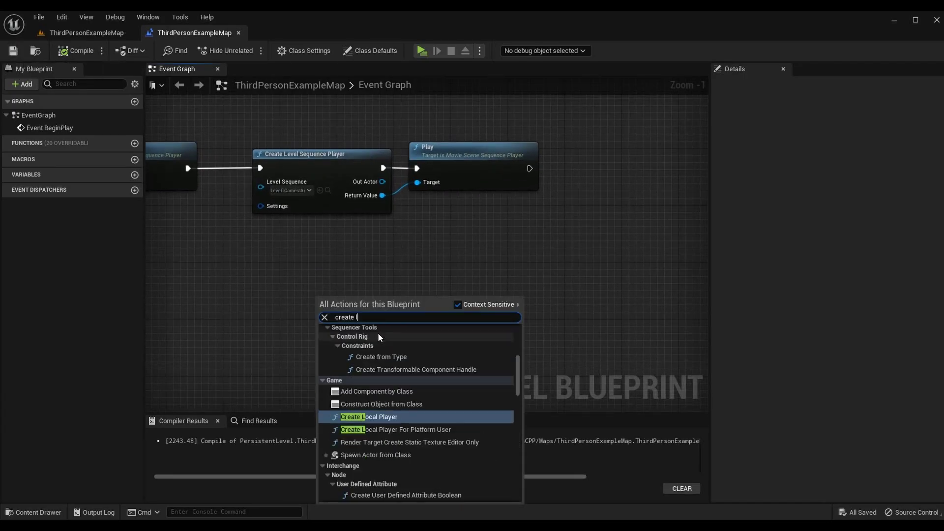
pyautogui.write('evel sequence player')
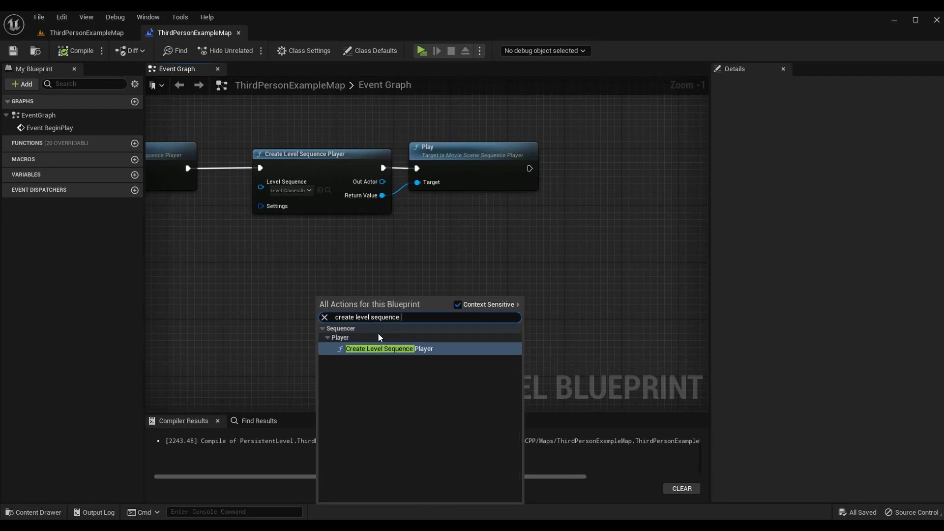
pyautogui.press('Return')
pyautogui.moveTo(378, 332); pyautogui.dragTo(314, 255)
pyautogui.click(288, 254)
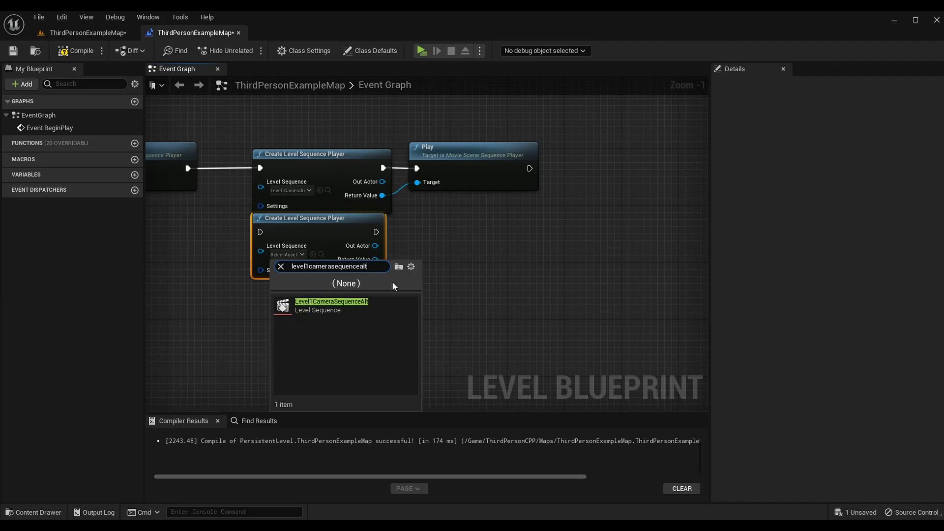
pyautogui.click(373, 301)
pyautogui.click(423, 286)
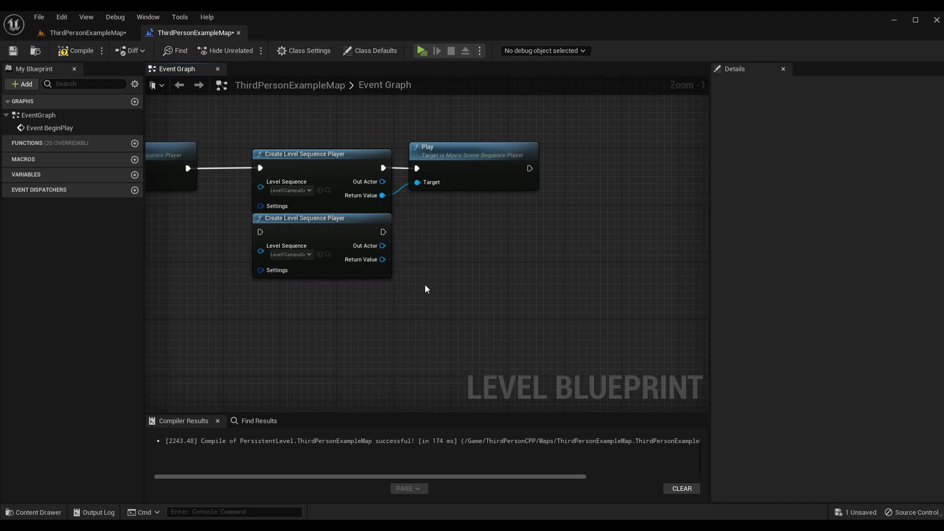
# Step: Add a Play node from the new player's Return Value and align it beside the Create Level Sequence Player node
pyautogui.press('Down')
pyautogui.click(452, 264)
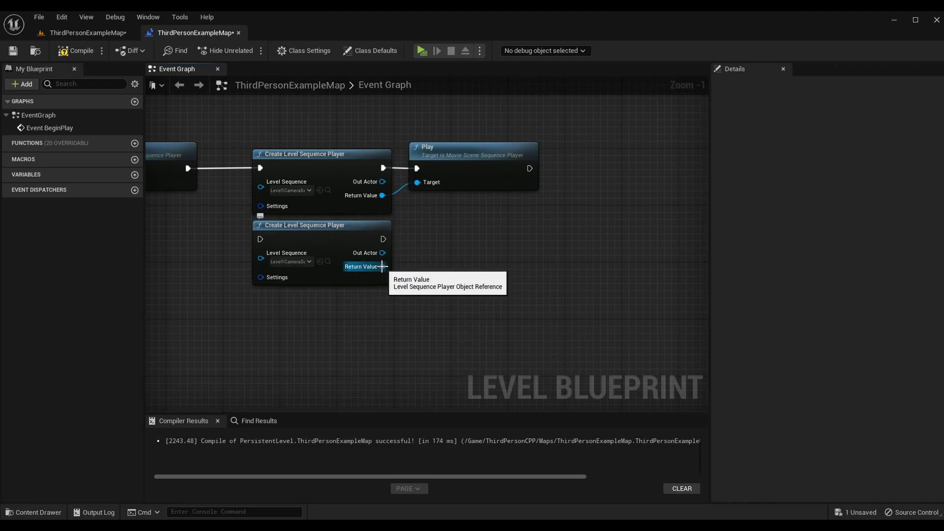
pyautogui.moveTo(381, 266); pyautogui.dragTo(451, 273)
pyautogui.write('play')
pyautogui.press('Return')
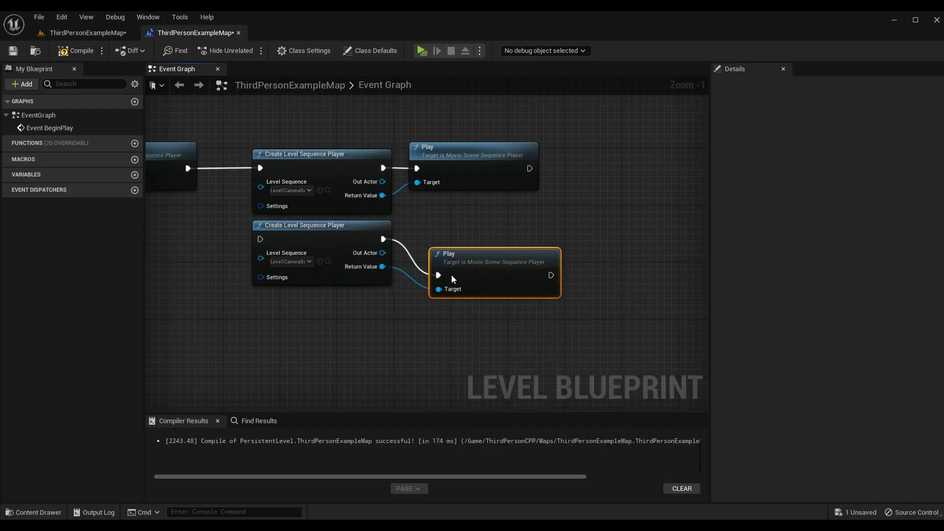
pyautogui.moveTo(518, 252); pyautogui.dragTo(498, 217)
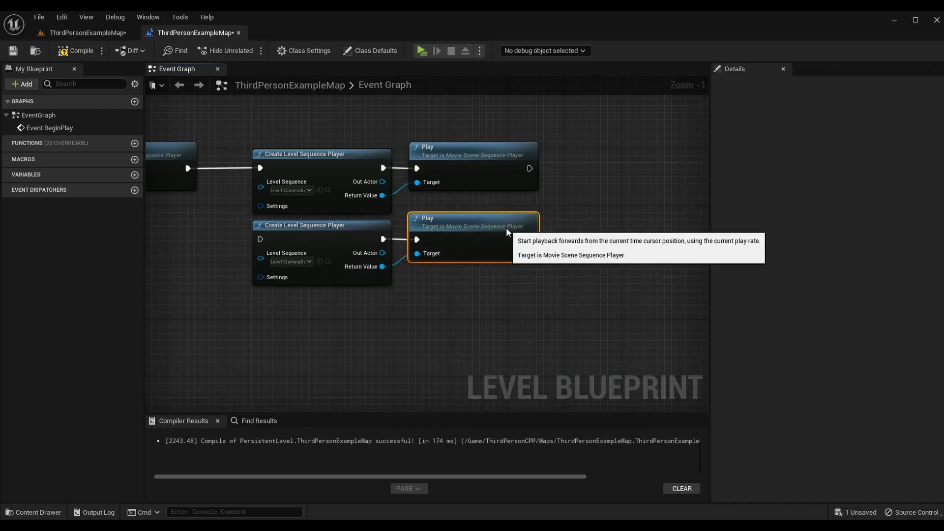
pyautogui.click(511, 311)
# Step: Reroute the preceding Play node's execution output to the new Create Level Sequence Player, and compile and save the blueprint
pyautogui.moveTo(334, 195); pyautogui.dragTo(440, 204, button='right')
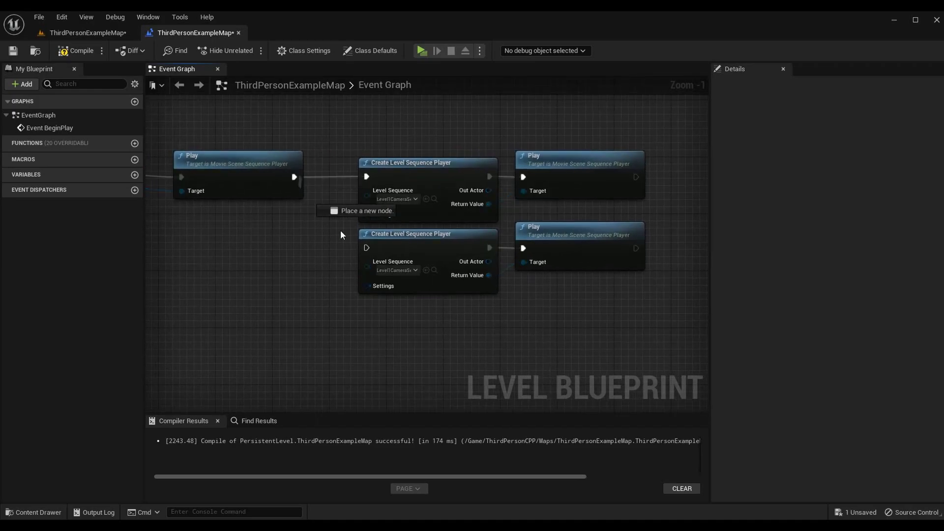
pyautogui.moveTo(340, 230); pyautogui.dragTo(366, 246)
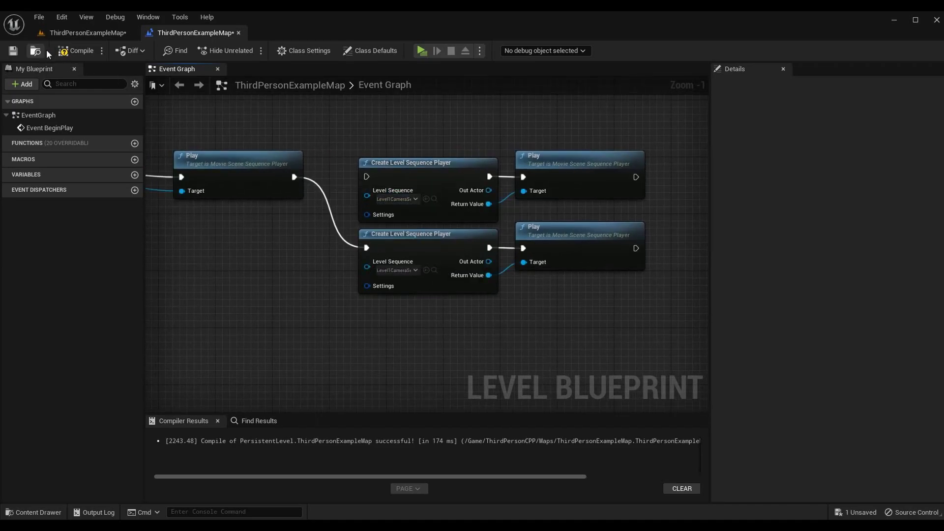
pyautogui.click(75, 52)
pyautogui.click(13, 51)
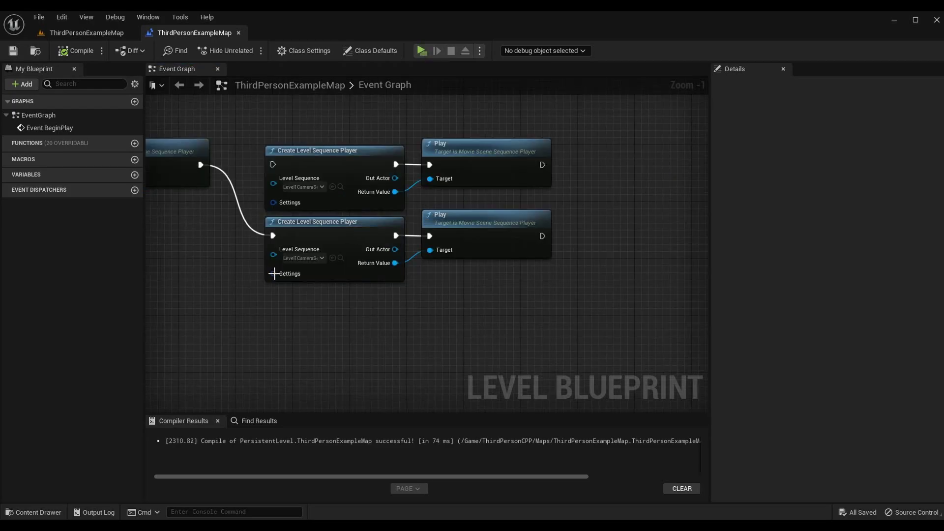
# Step: Split the lower Create Level Sequence Player's Settings and Loop struct pins, set Loop to -1 and compile
pyautogui.rightClick(273, 273)
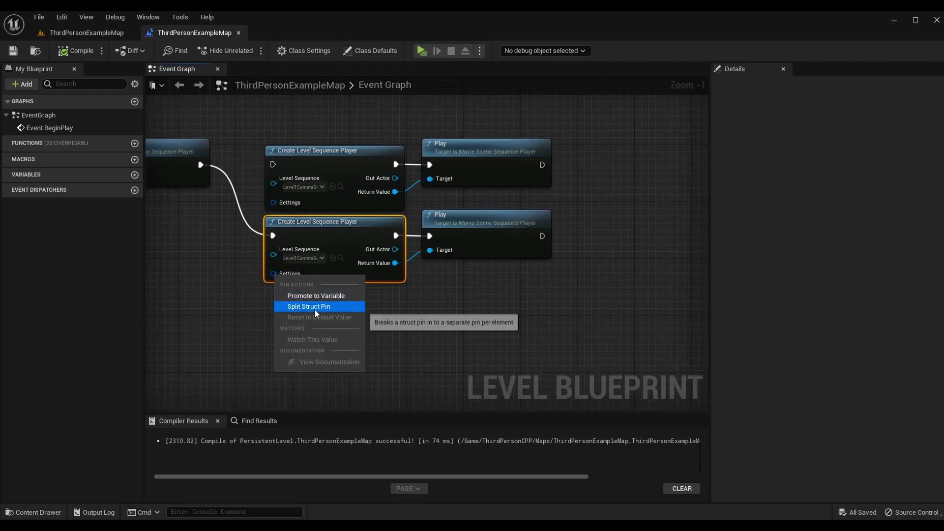
pyautogui.click(315, 306)
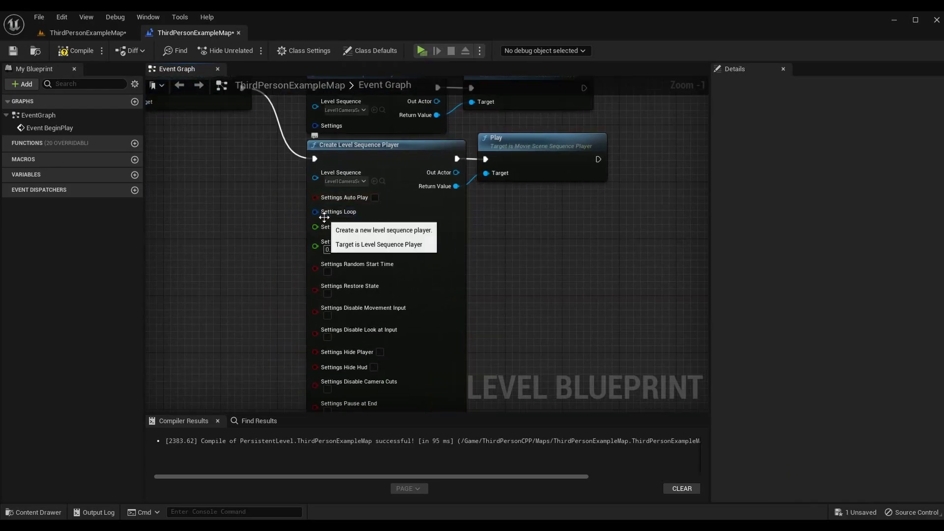
pyautogui.rightClick(323, 219)
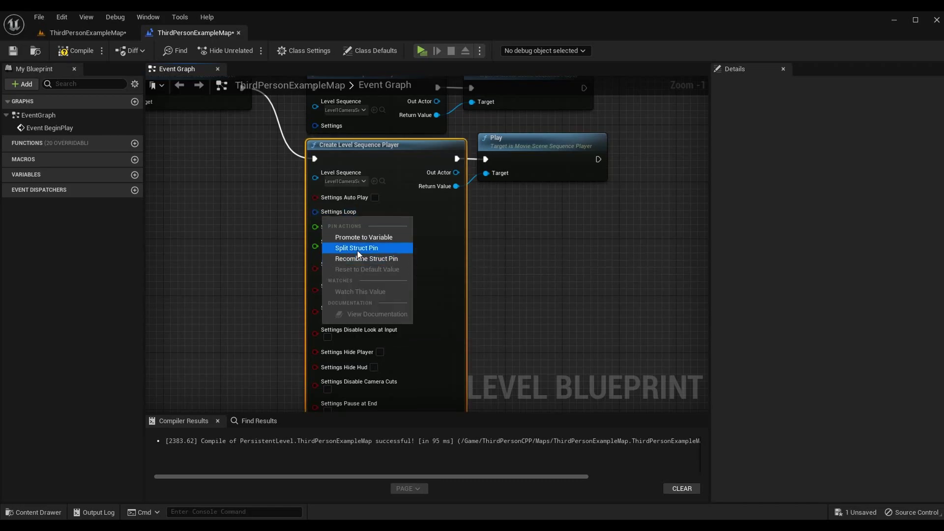
pyautogui.click(358, 250)
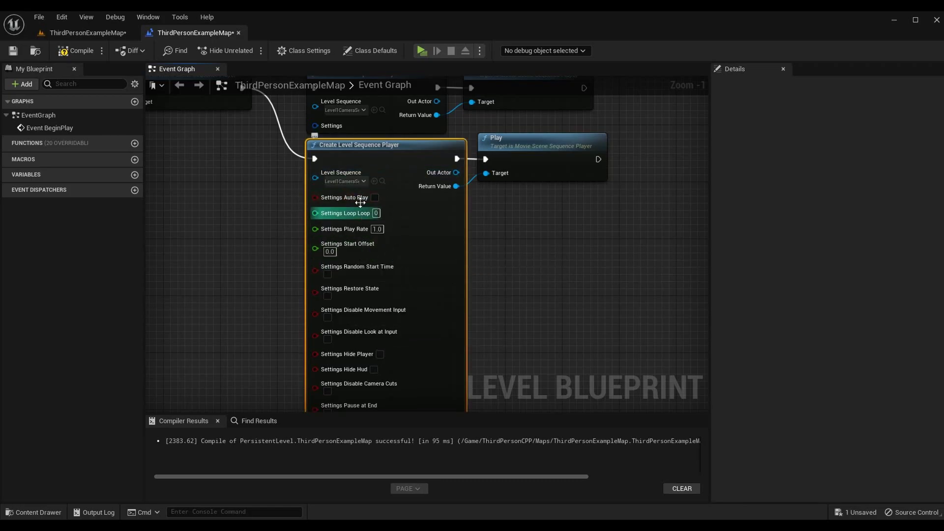
pyautogui.click(376, 213)
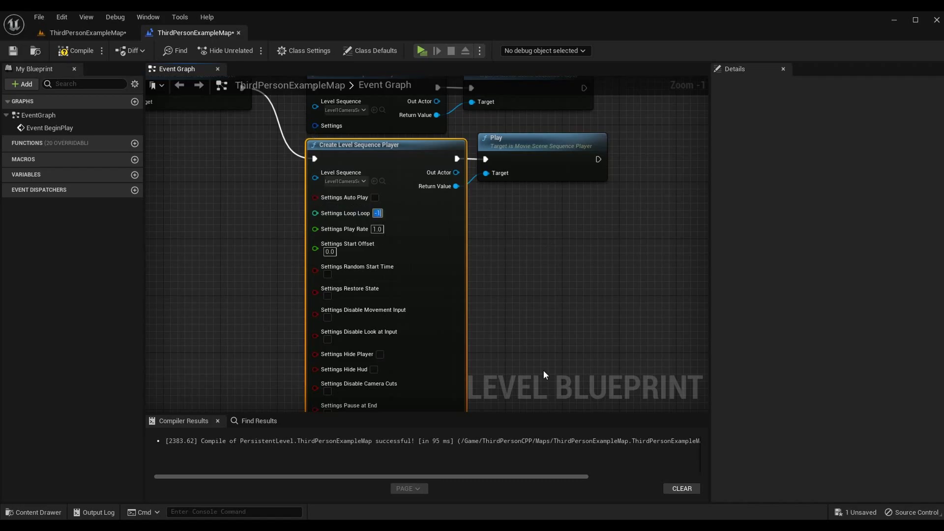
pyautogui.click(71, 51)
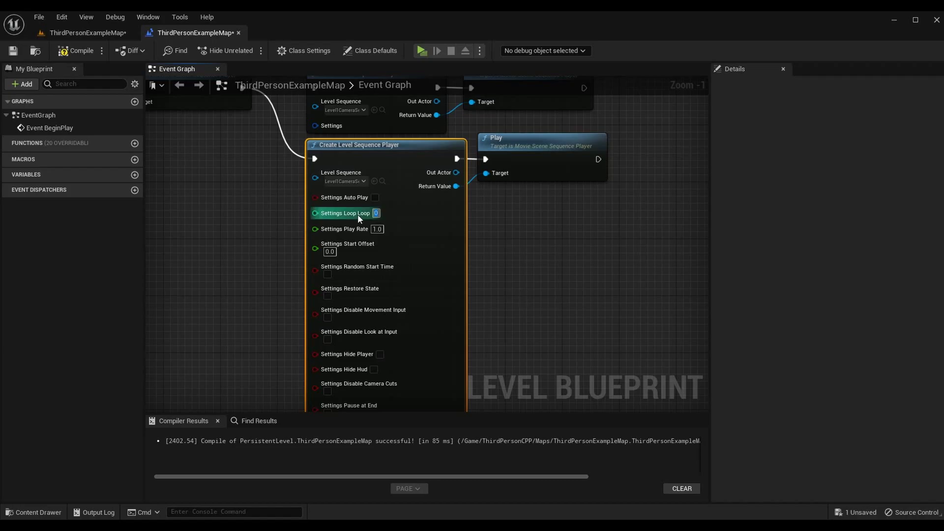
# Step: Recombine the split struct pins on the lower Create Level Sequence Player node
pyautogui.rightClick(340, 215)
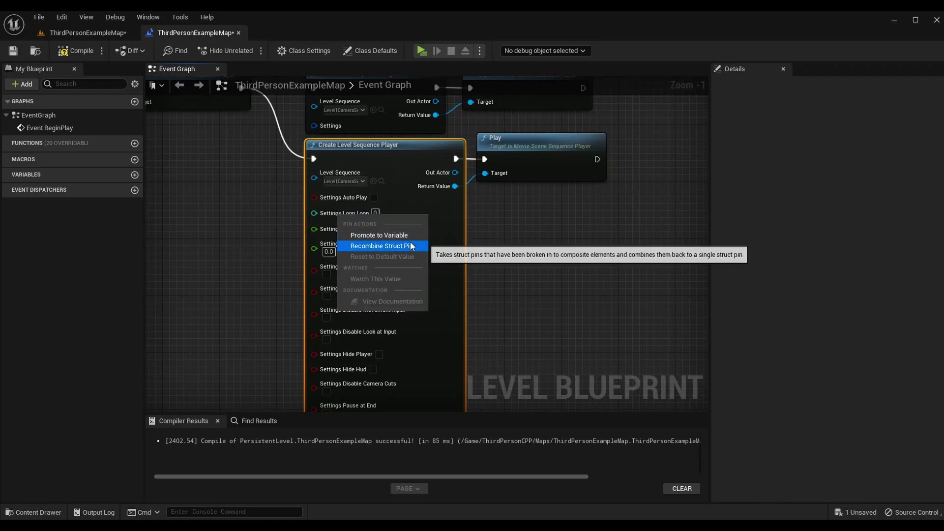
pyautogui.click(394, 246)
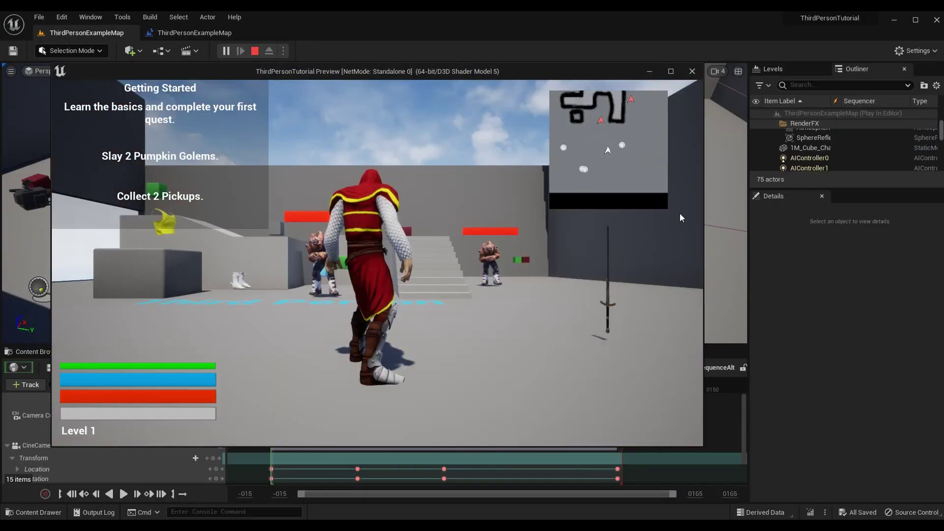
# Step: Test the alternate camera sequence by playing the level in the preview window
pyautogui.click(680, 213)
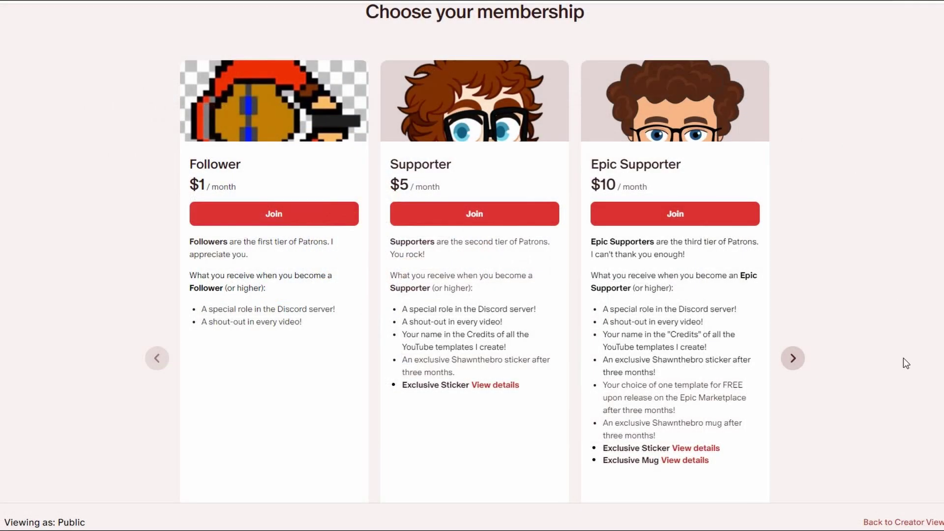
# Step: Switch to the creator's membership page and review the supporter tiers and their benefits
pyautogui.click(801, 362)
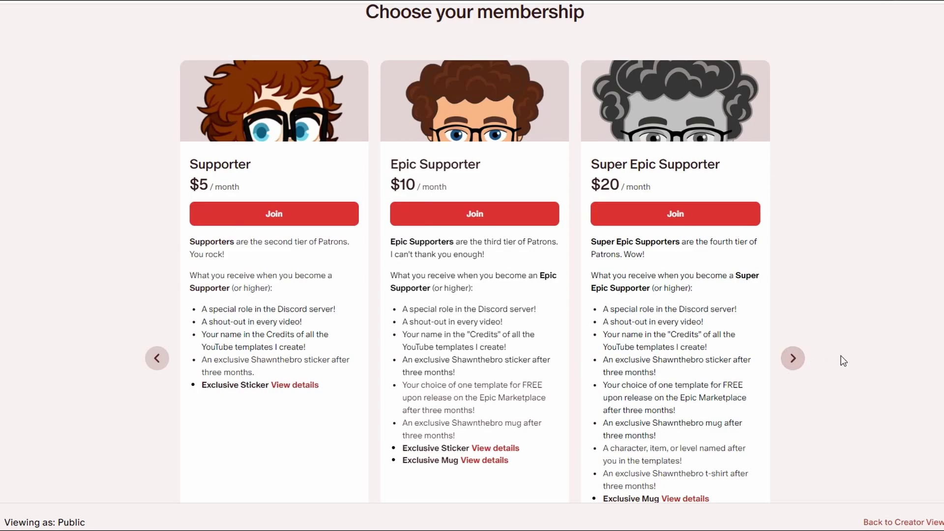
pyautogui.scroll(-1, 855, 364)
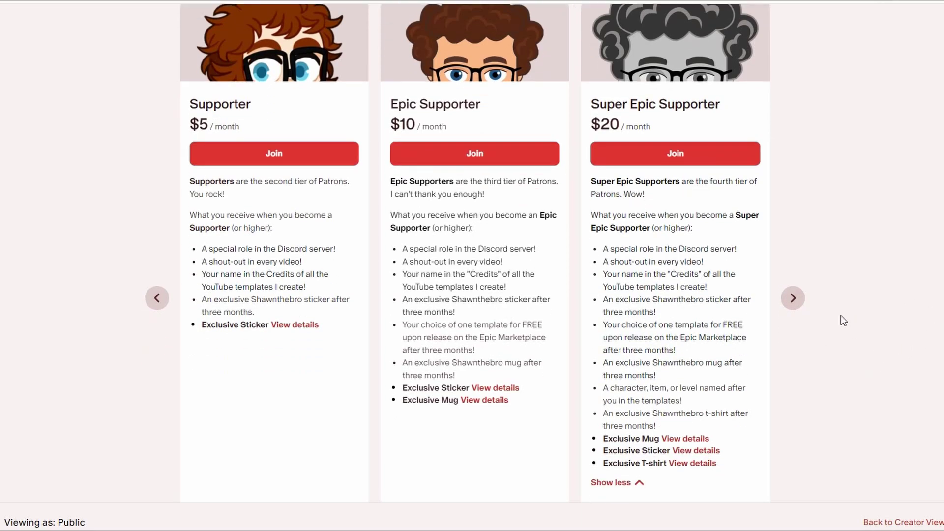
pyautogui.click(798, 306)
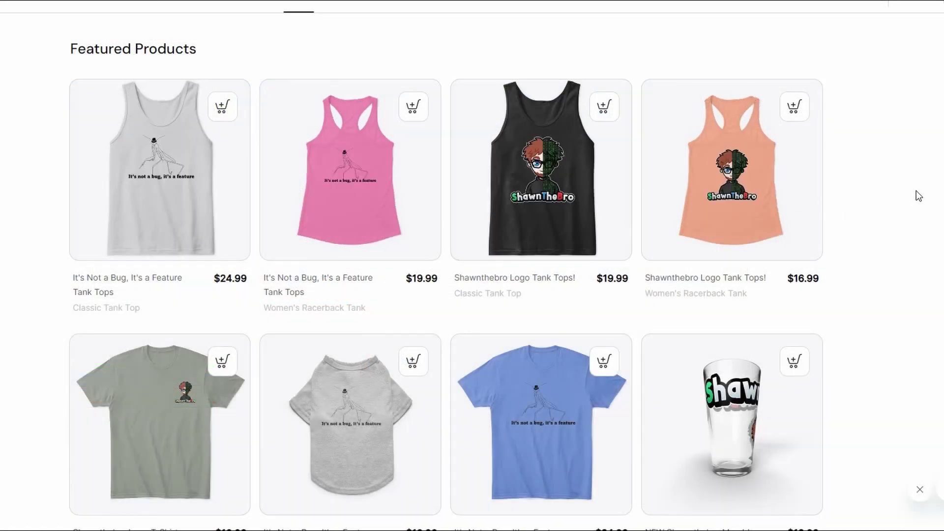
# Step: Browse the Featured Products on the creator's merchandise store page
pyautogui.scroll(-5, 919, 196)
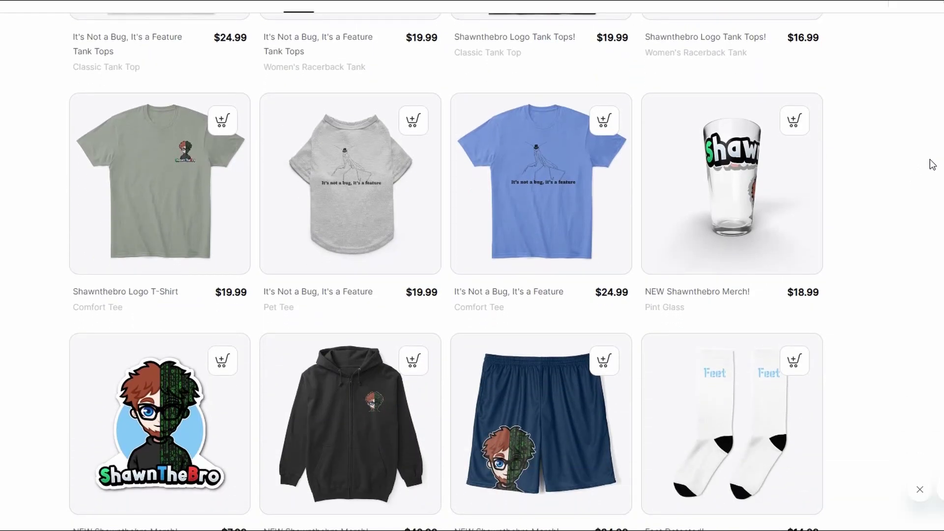
pyautogui.scroll(-1, 932, 164)
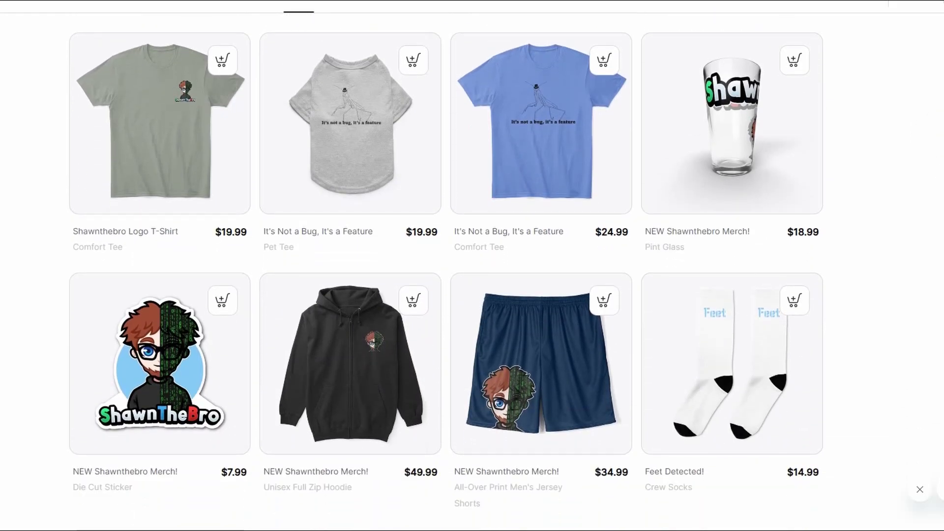
pyautogui.scroll(-5, 446, 272)
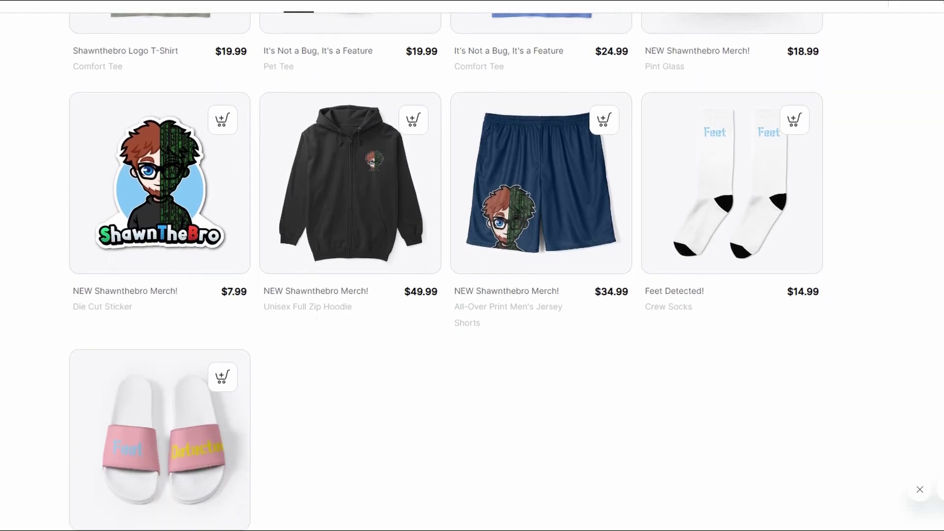